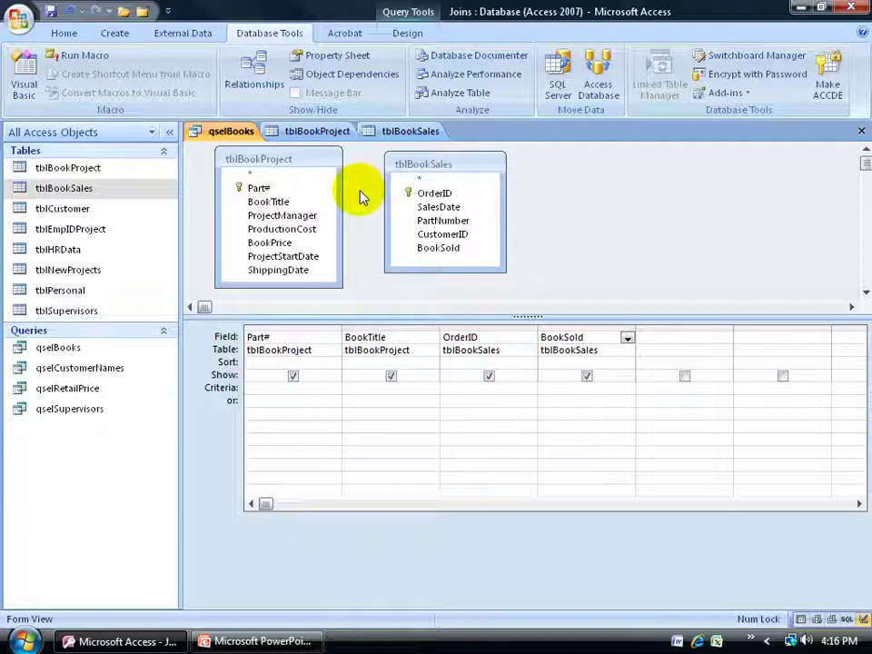
# Step: Review tblBookProject and tblBookSales, then run qselBooks in Datasheet View, returning 2050 rows
pyautogui.click(333, 132)
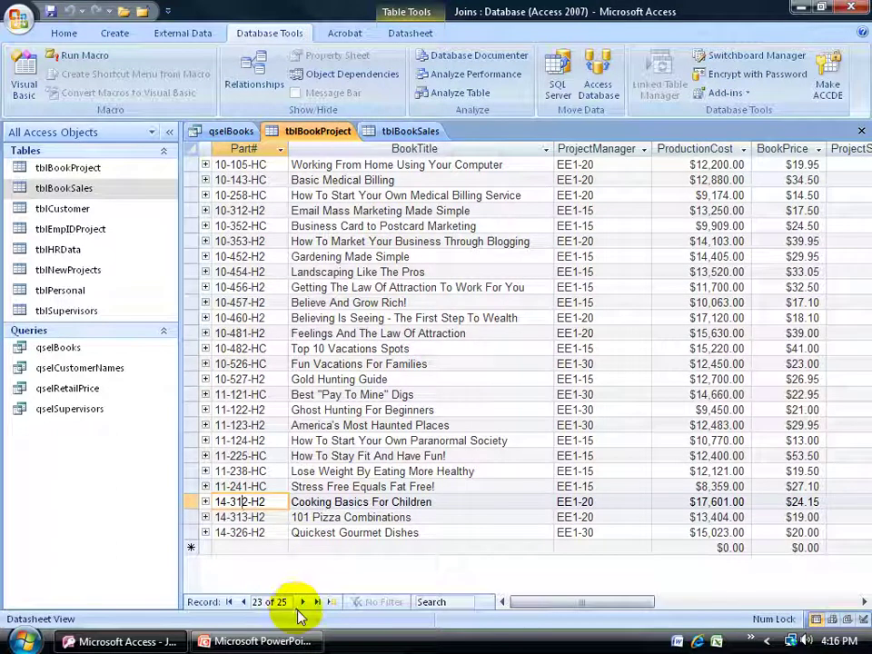
pyautogui.click(434, 132)
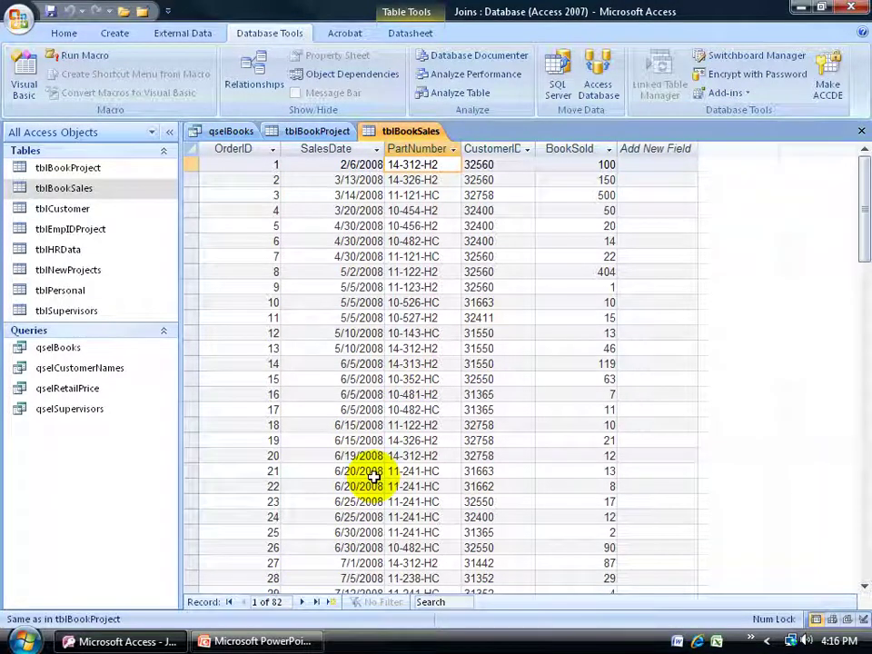
pyautogui.click(232, 133)
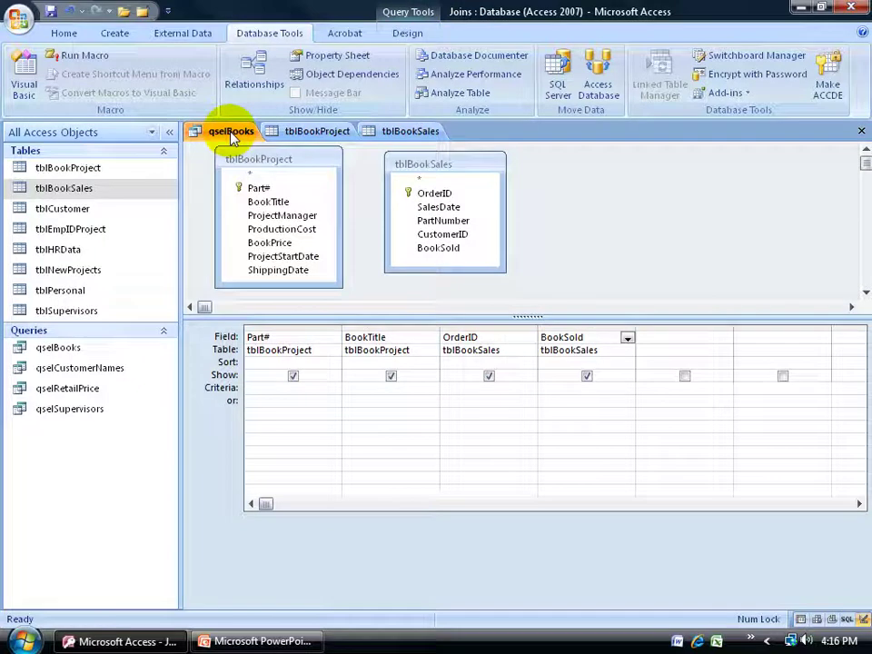
pyautogui.rightClick(230, 133)
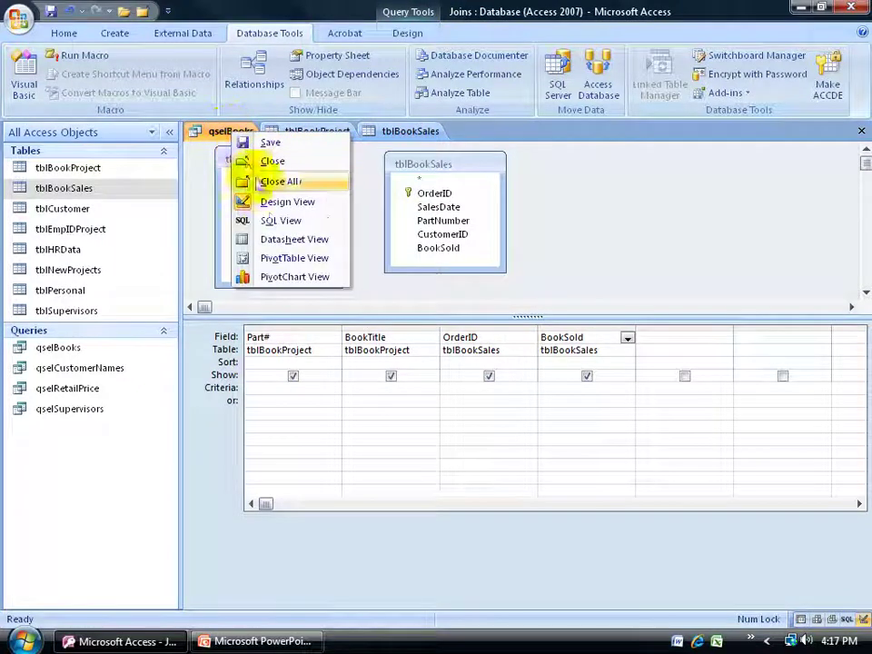
pyautogui.click(277, 238)
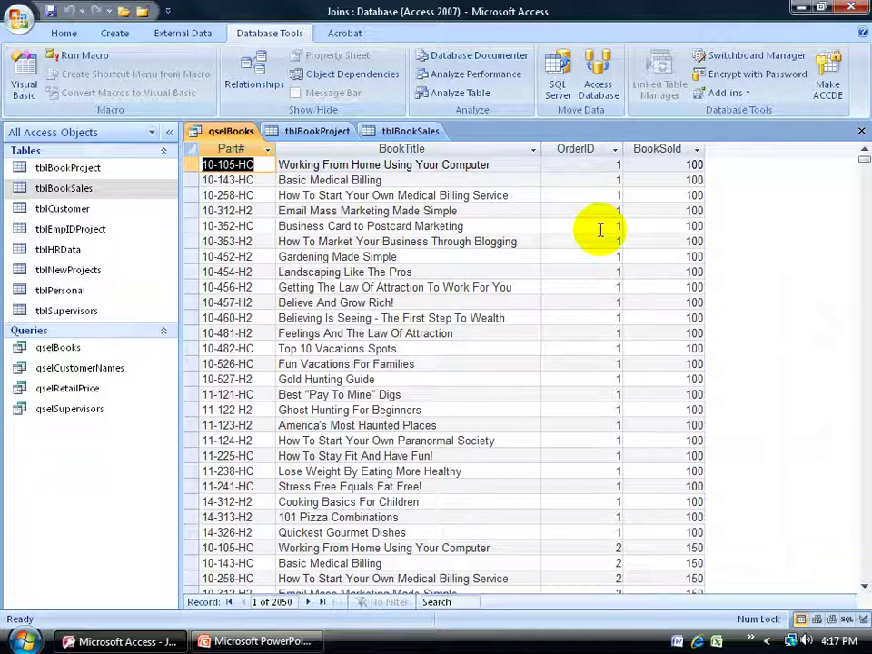
# Step: Recheck both book tables, then select the Cooking Basics For Children record in qselBooks
pyautogui.click(406, 136)
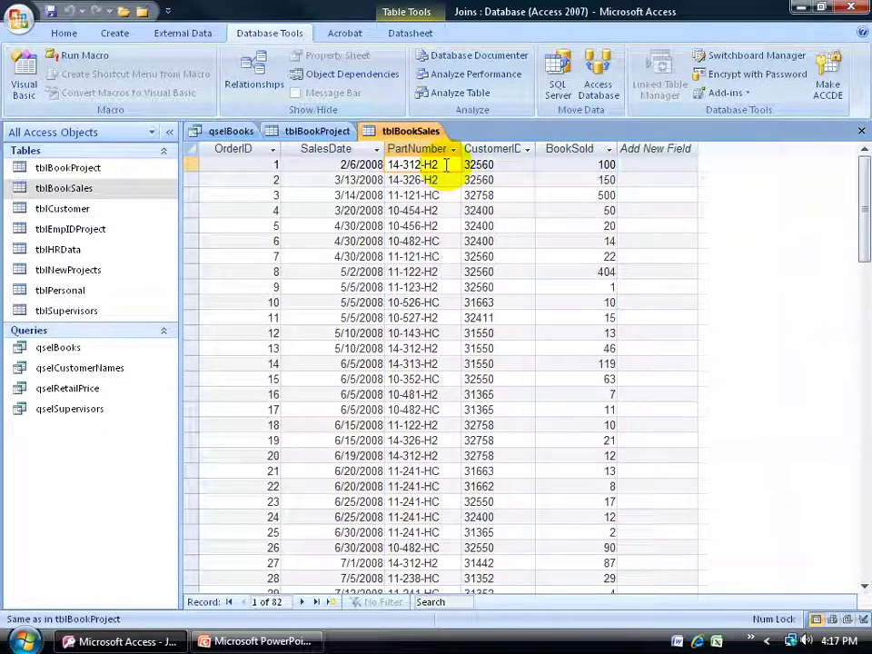
pyautogui.click(331, 133)
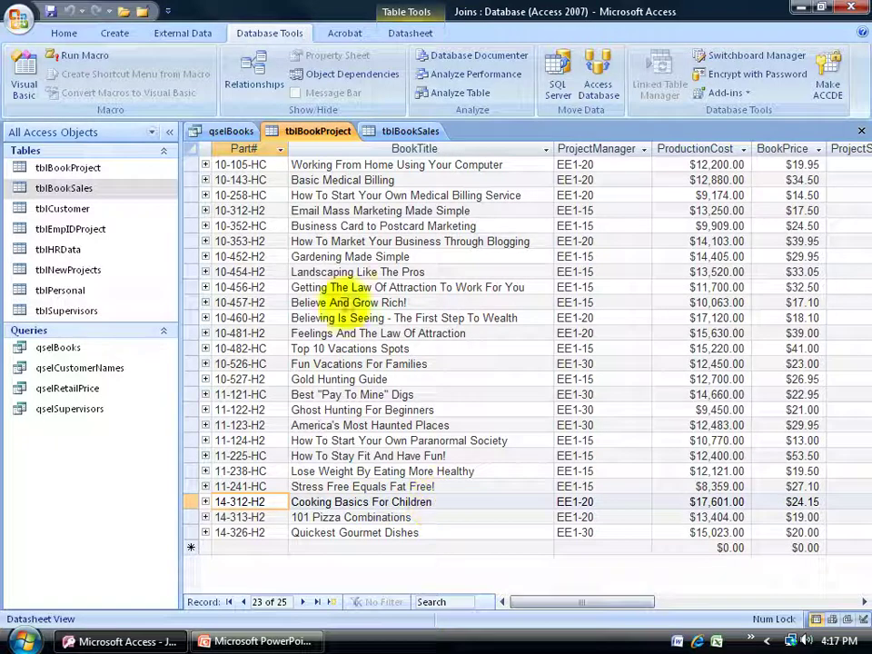
pyautogui.click(230, 132)
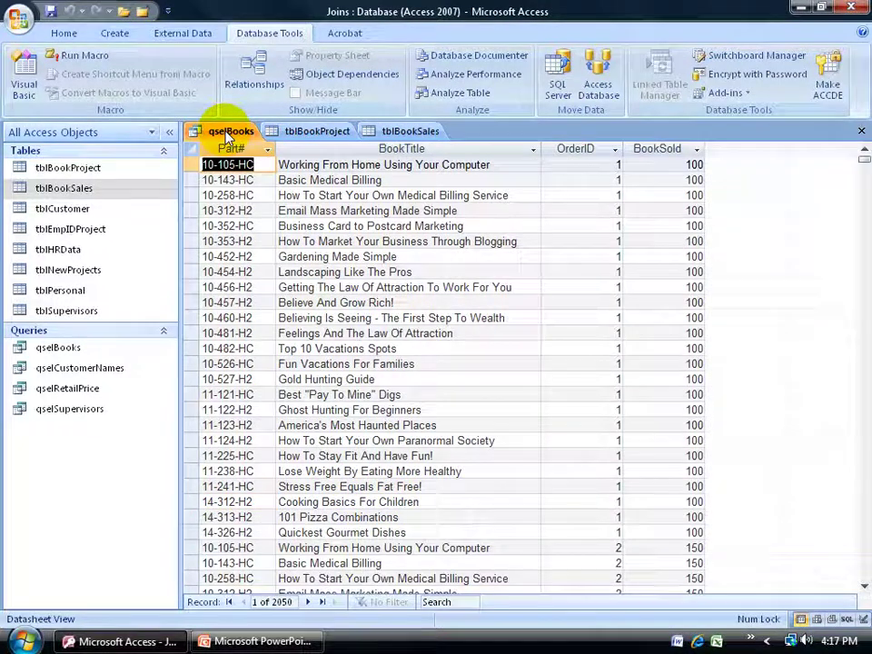
pyautogui.click(314, 502)
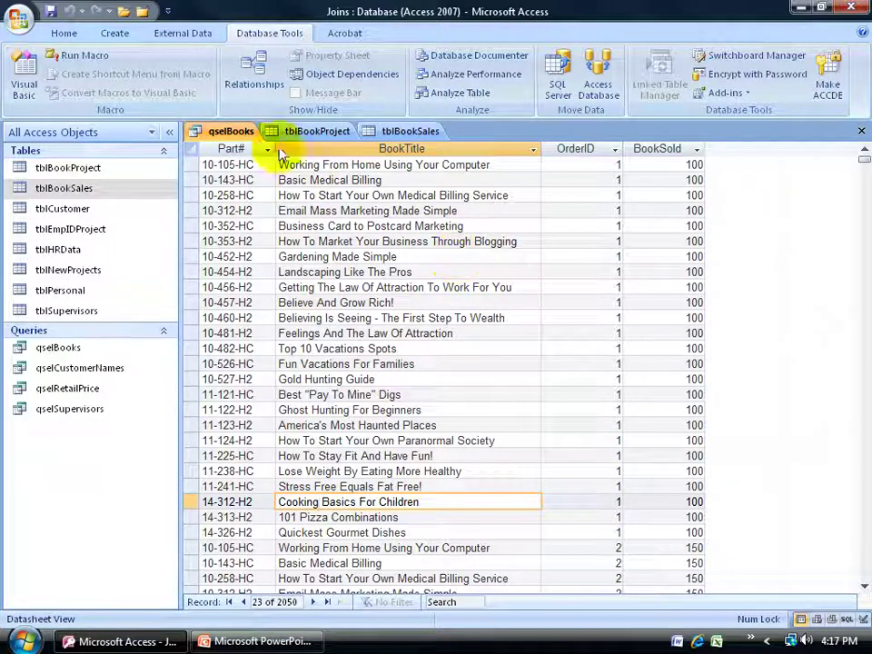
# Step: Switch qselBooks to Design View and select Part# in tblBookProject and PartNumber in tblBookSales
pyautogui.rightClick(233, 134)
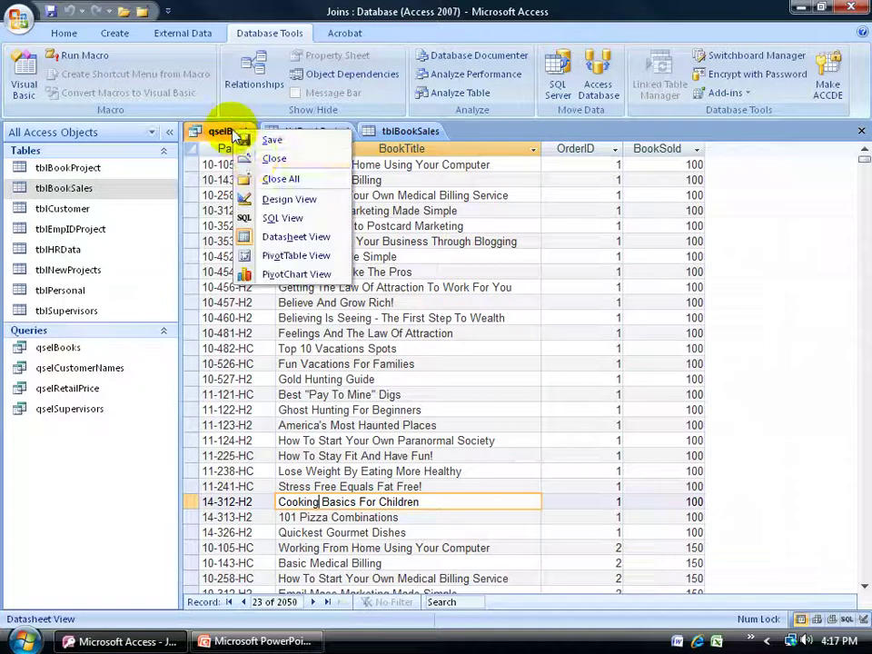
pyautogui.click(273, 199)
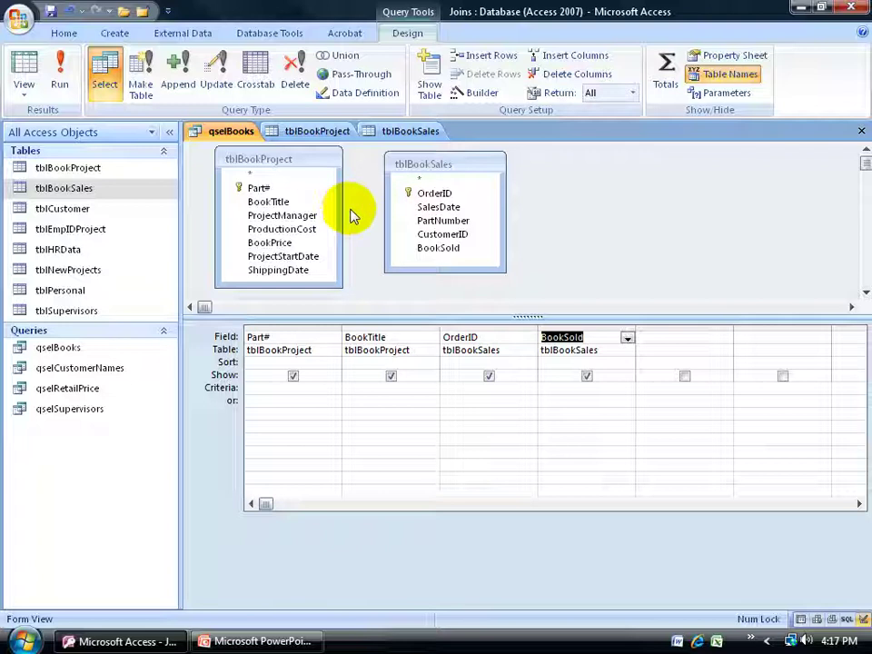
pyautogui.click(259, 189)
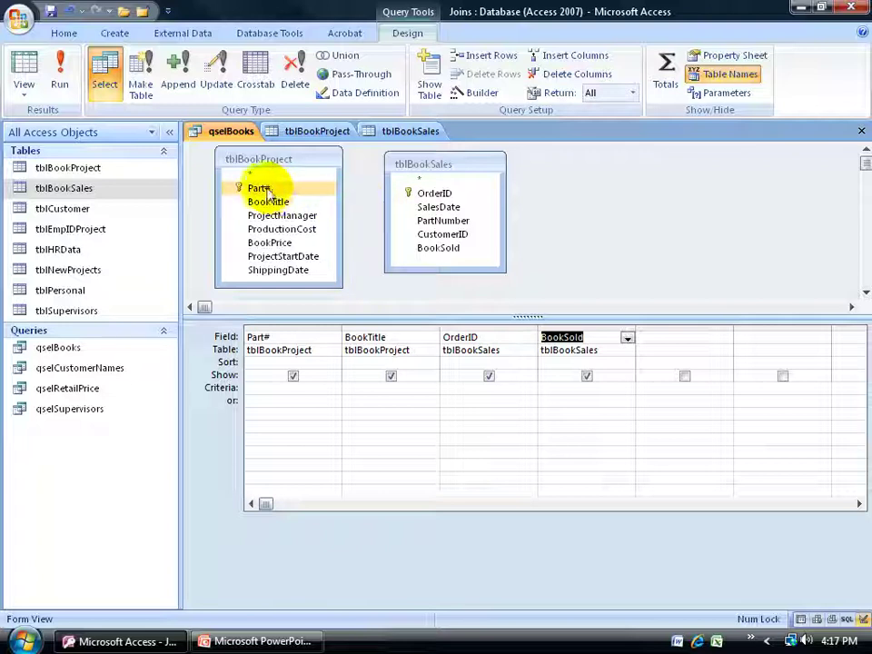
pyautogui.keyDown('shift'); pyautogui.click(272, 218); pyautogui.keyUp('shift')
pyautogui.click(414, 221)
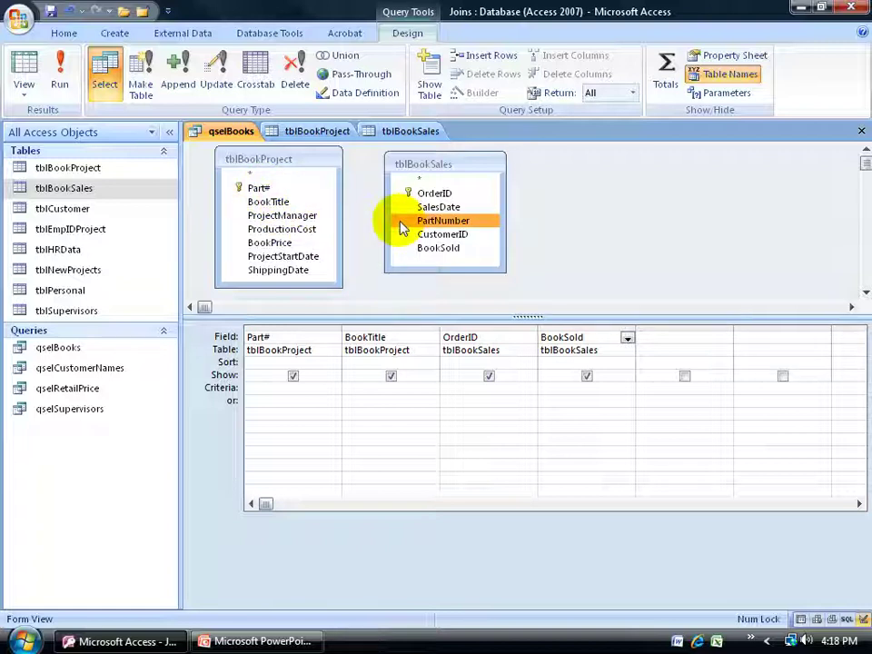
# Step: Confirm in both table designs that Part# and PartNumber are Text, size 10, then return to qselBooks
pyautogui.click(320, 131)
pyautogui.rightClick(320, 131)
pyautogui.click(359, 199)
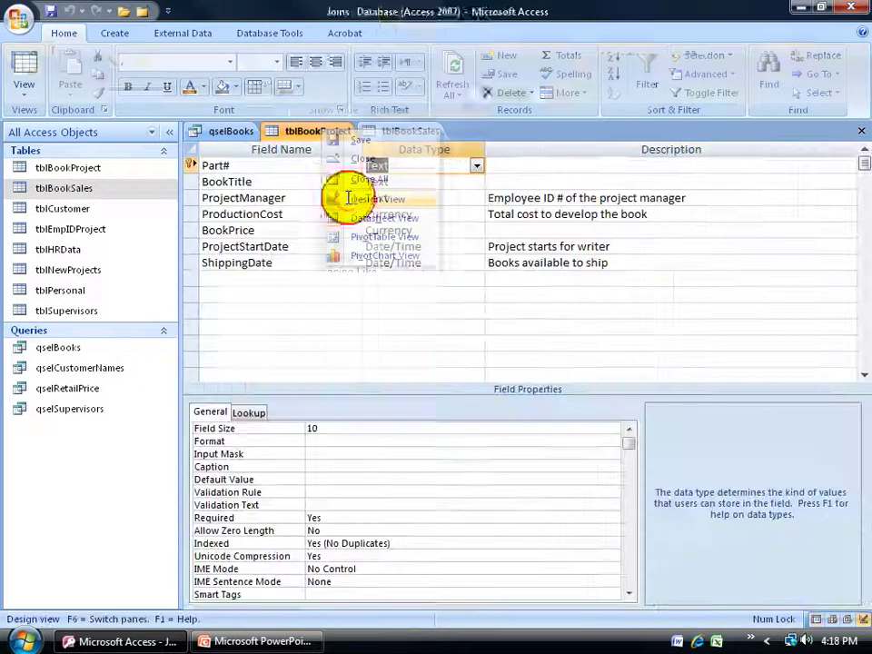
pyautogui.click(409, 131)
pyautogui.rightClick(409, 131)
pyautogui.click(445, 200)
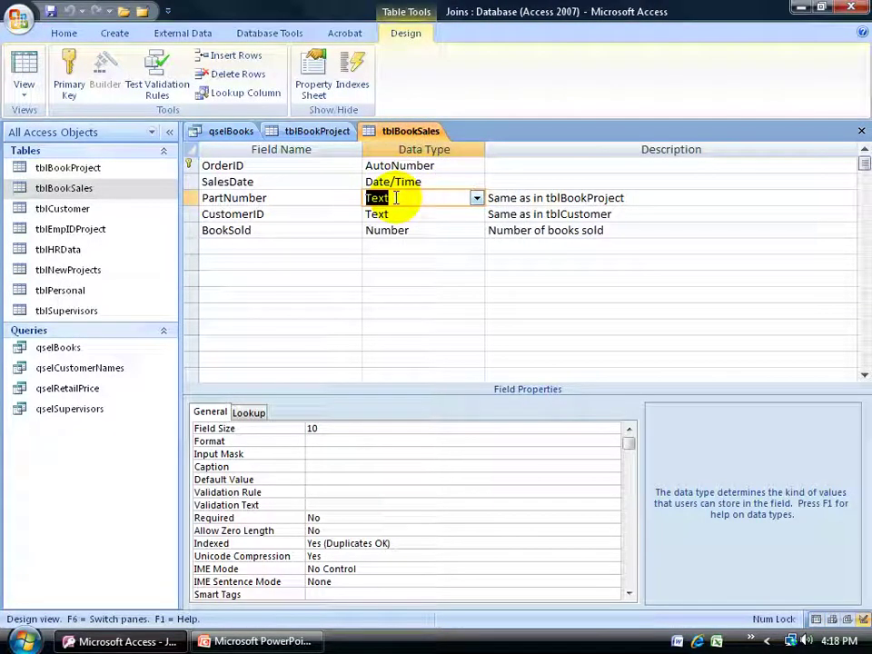
pyautogui.click(233, 132)
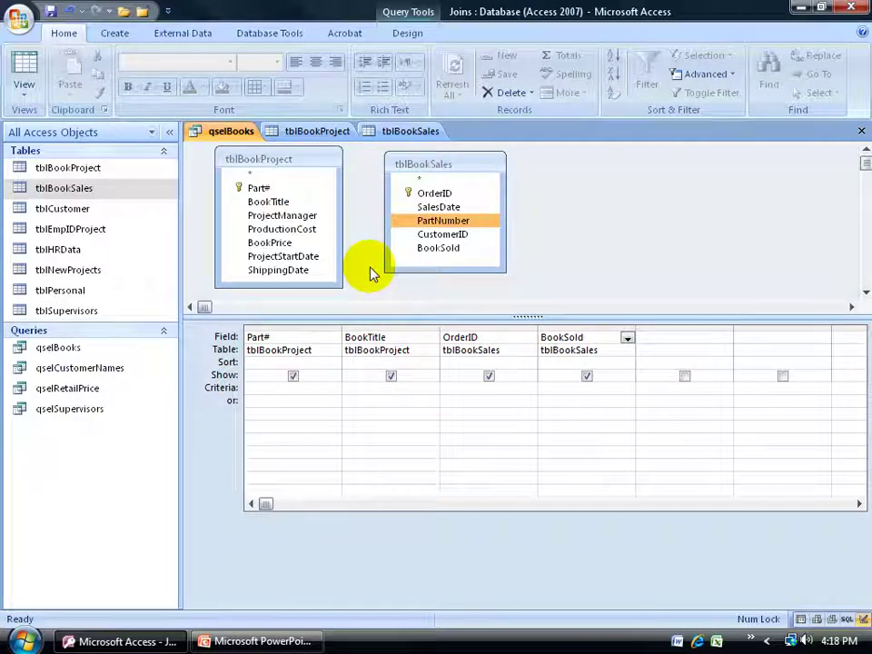
# Step: Drag Part# from tblBookProject onto PartNumber in tblBookSales to create the join line
pyautogui.click(271, 189)
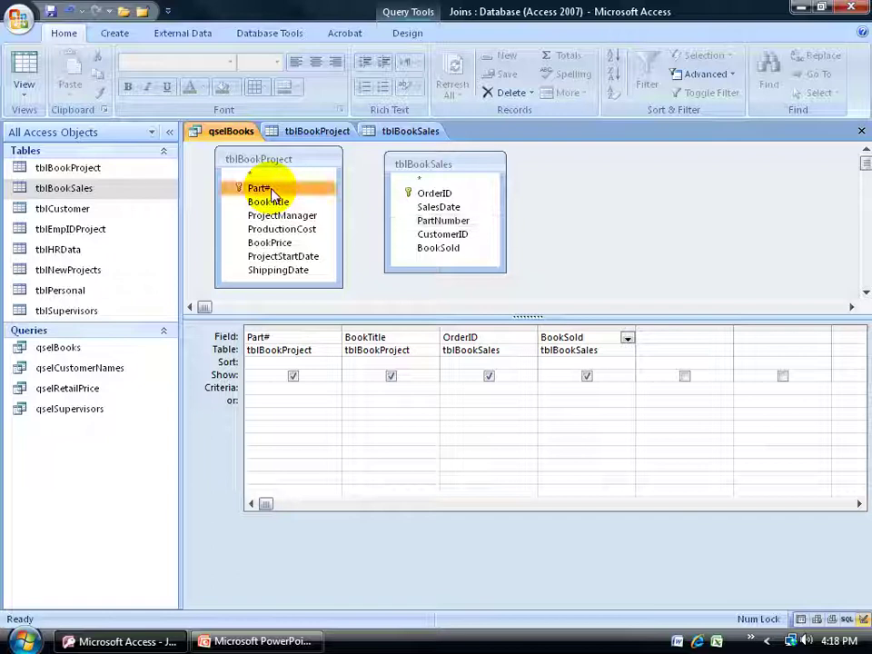
pyautogui.moveTo(271, 191); pyautogui.dragTo(447, 227)
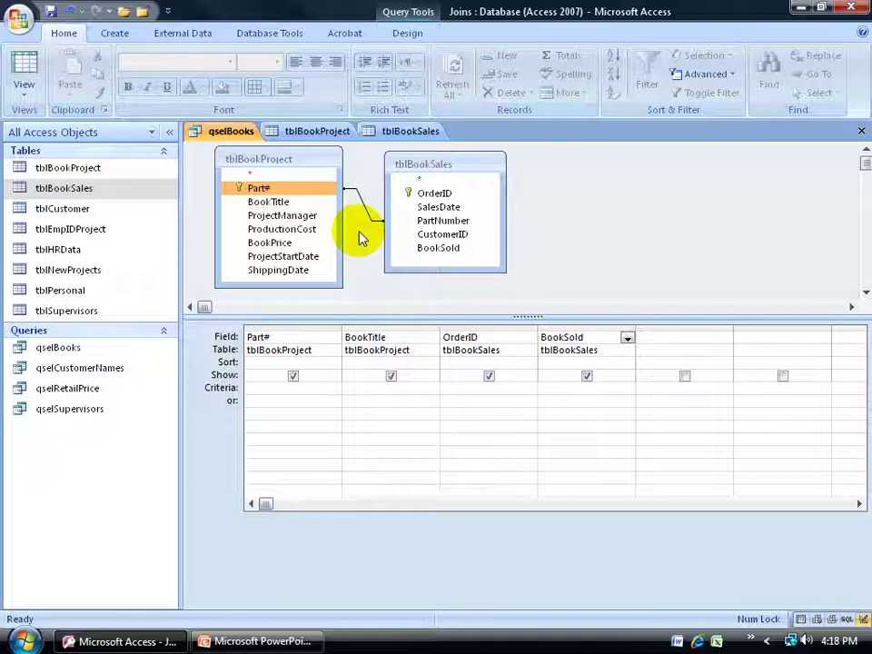
# Step: In the Part#–PartNumber Join Properties, choose option 2 to include all tblBookProject records
pyautogui.rightClick(366, 215)
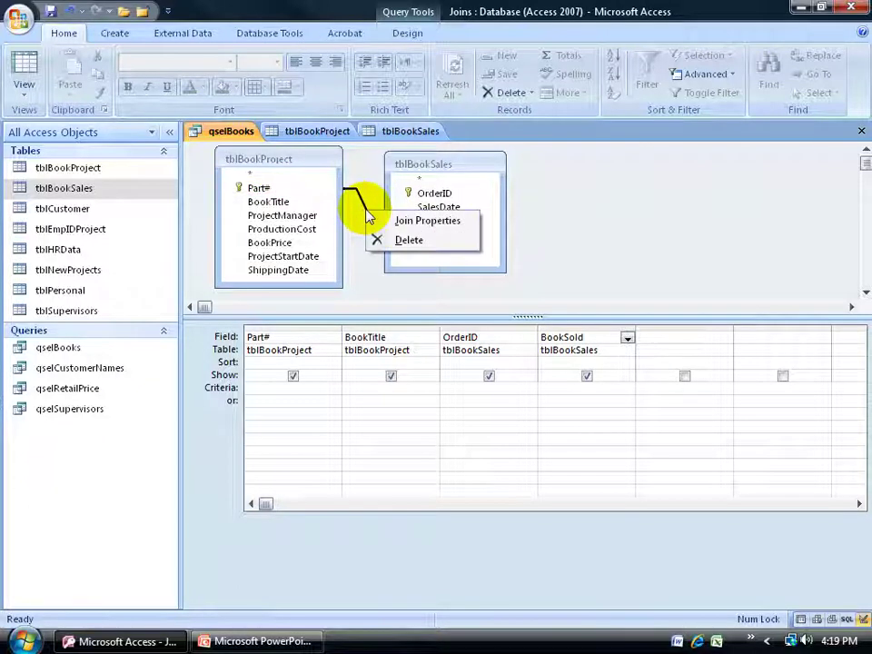
pyautogui.click(418, 220)
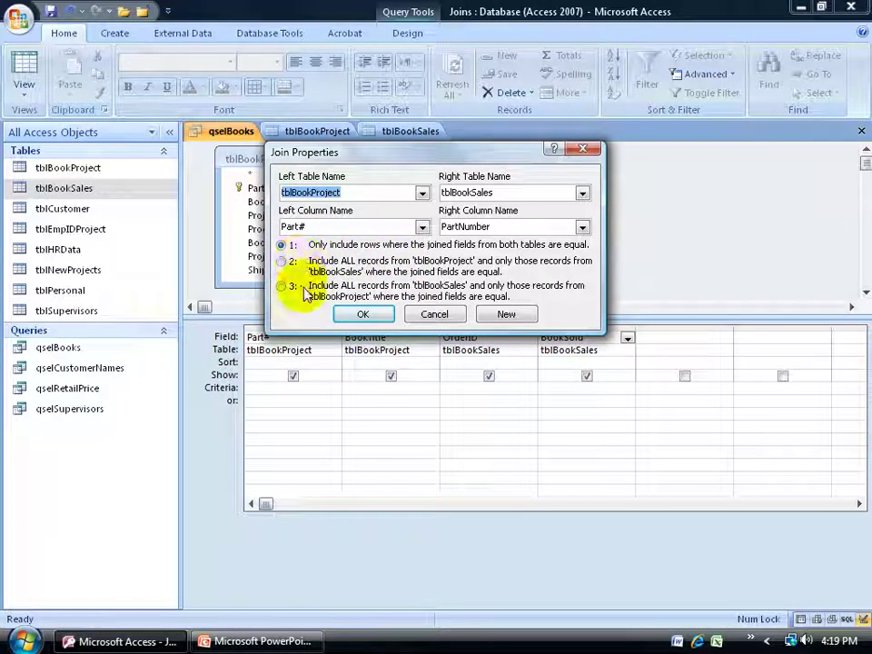
pyautogui.moveTo(415, 155); pyautogui.dragTo(411, 248)
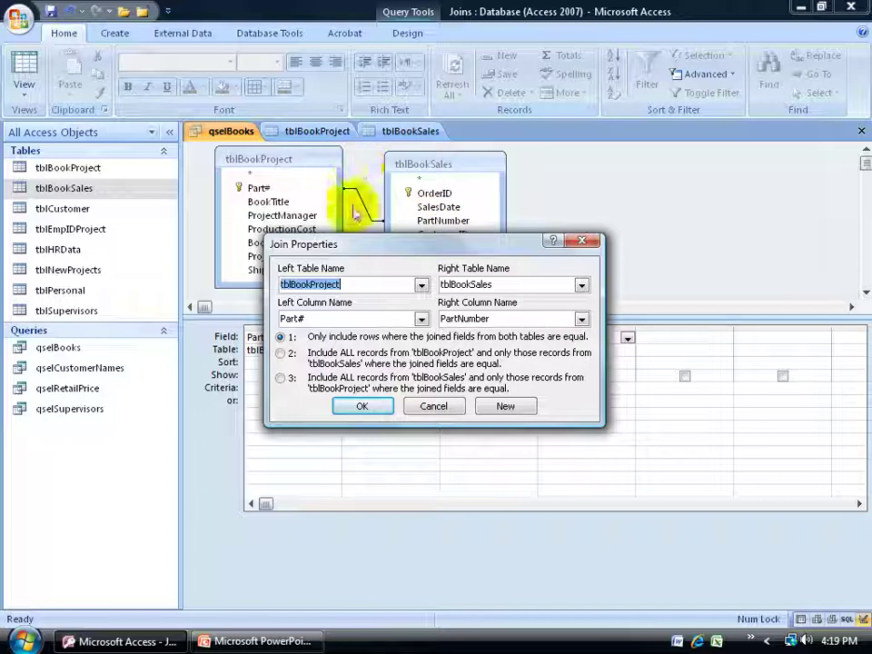
pyautogui.moveTo(380, 242); pyautogui.dragTo(380, 317)
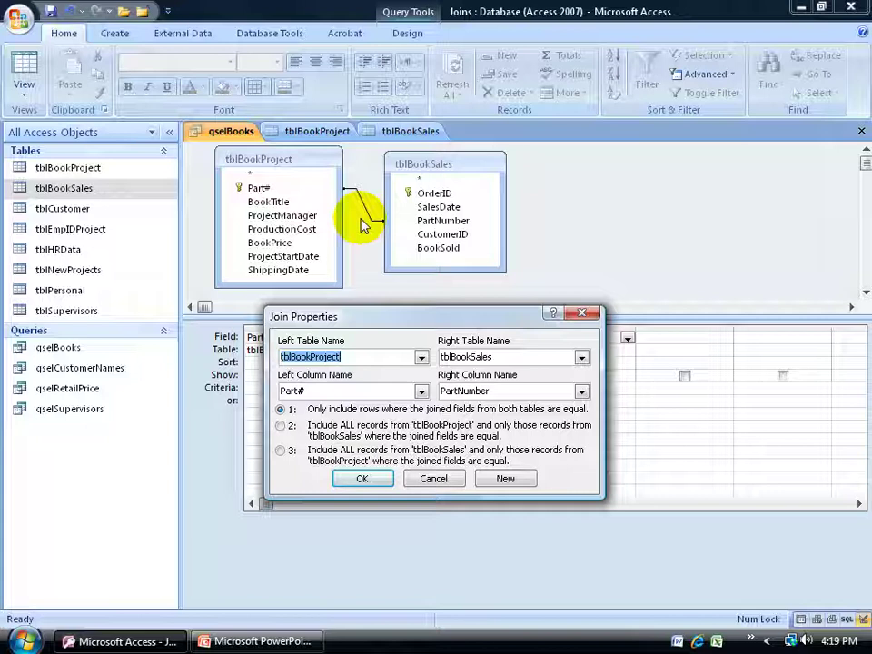
pyautogui.click(281, 426)
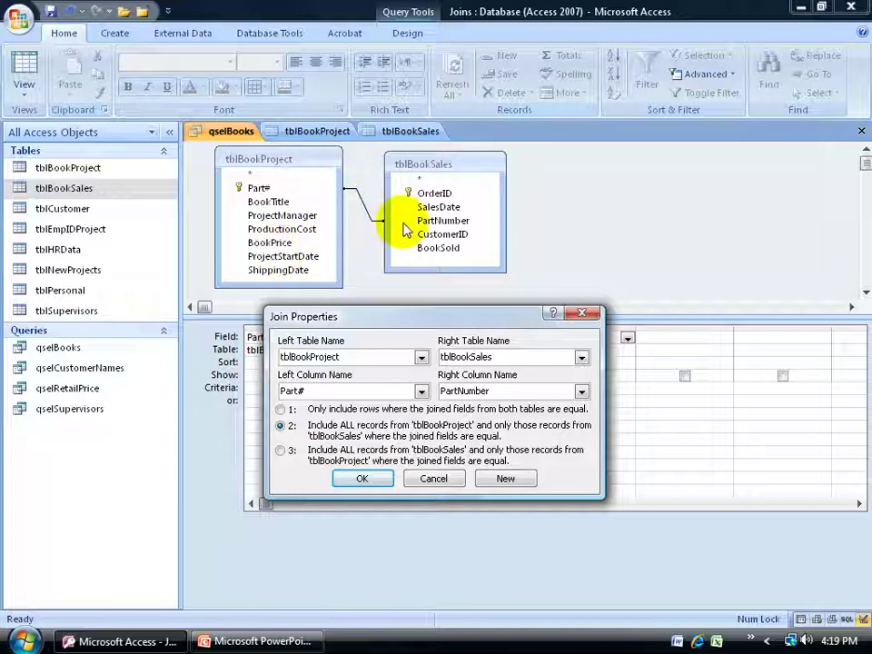
# Step: Choose join option 3 to keep all tblBookSales records, then bring up the Joins.pptx Venn slide
pyautogui.click(281, 451)
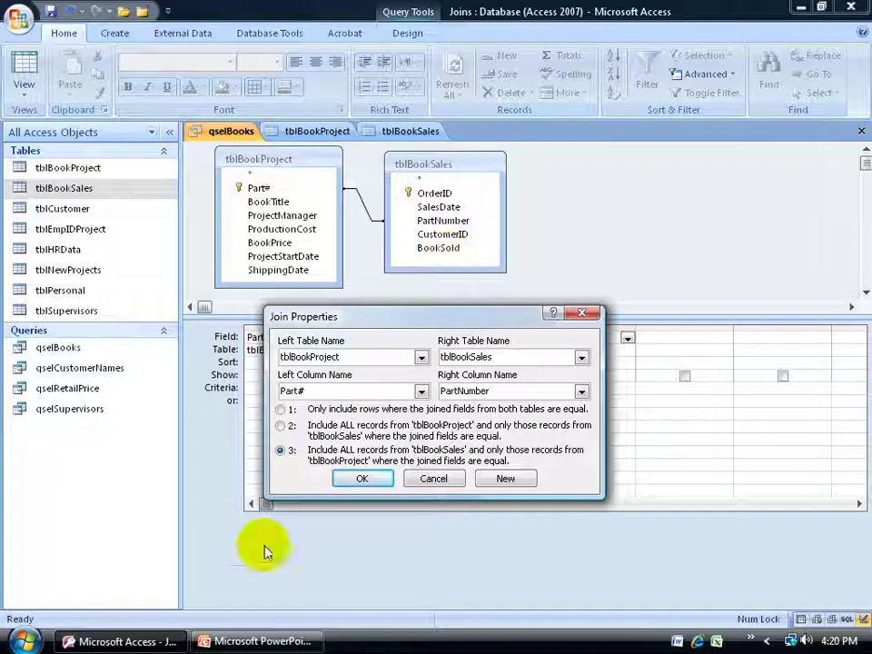
pyautogui.click(259, 642)
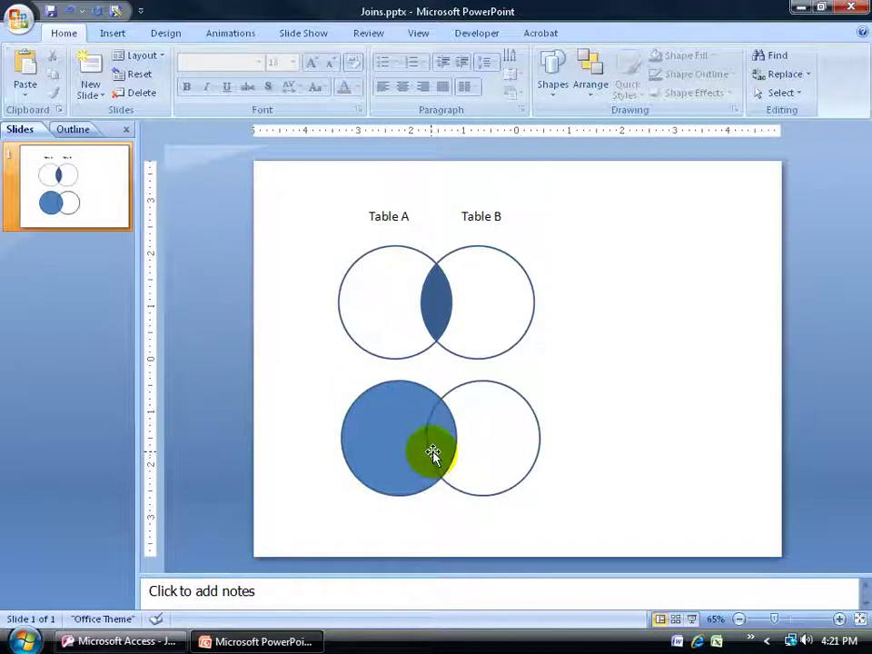
# Step: Leave the Joins.pptx Venn-diagram slide and go back to Access
pyautogui.click(118, 642)
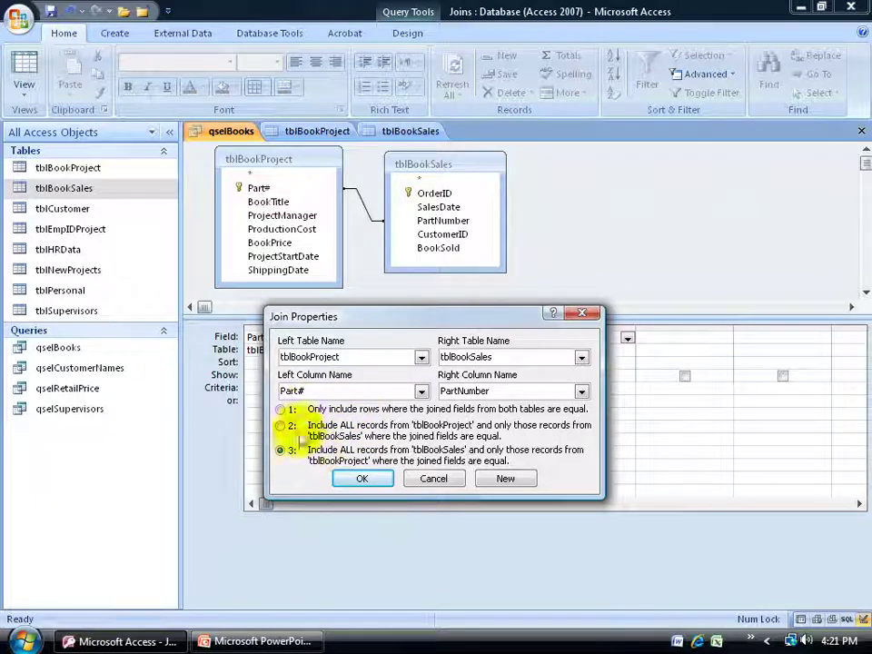
# Step: Set the join back to matching records only, then dismiss the table-already-open warning
pyautogui.click(283, 410)
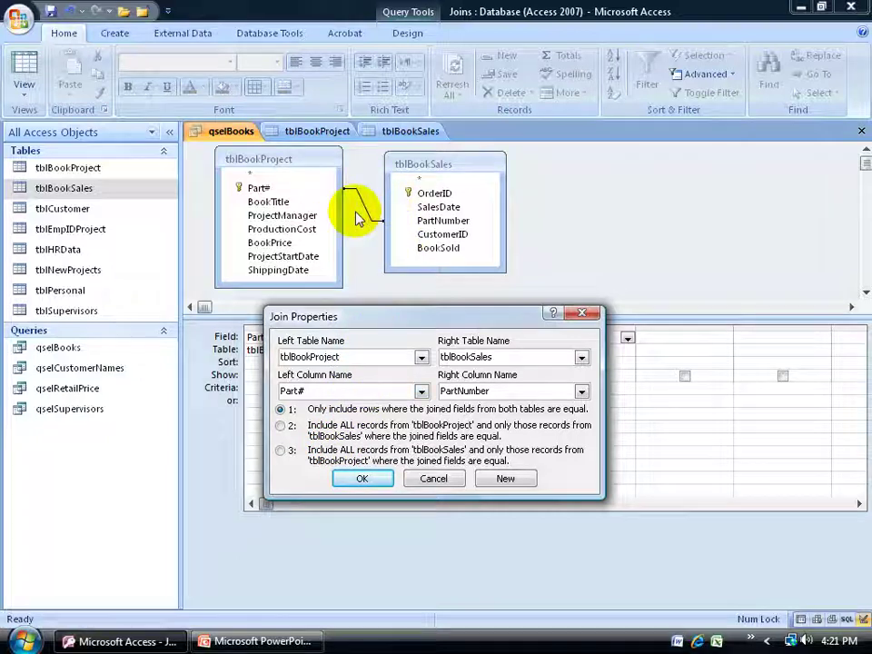
pyautogui.click(361, 479)
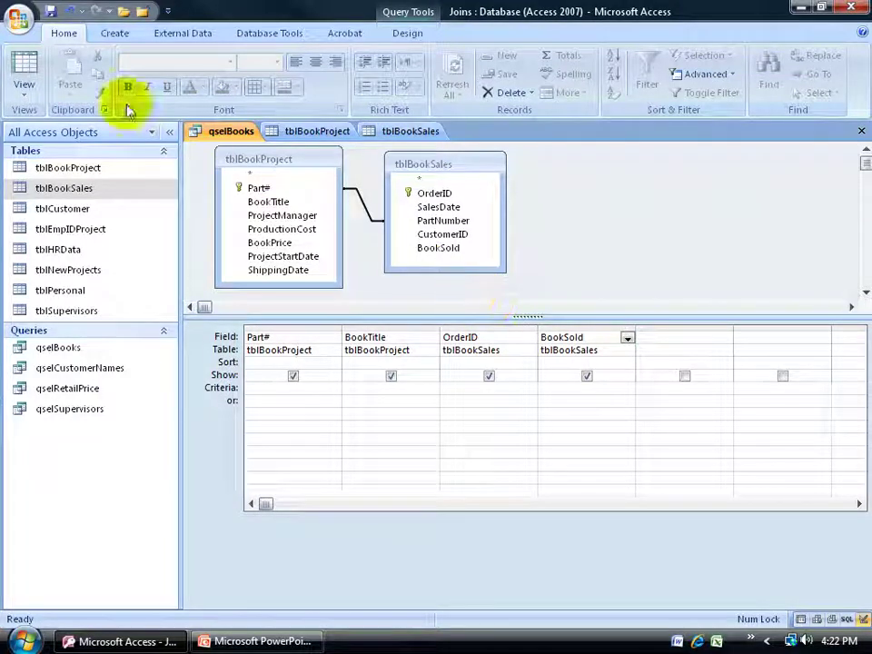
pyautogui.click(32, 63)
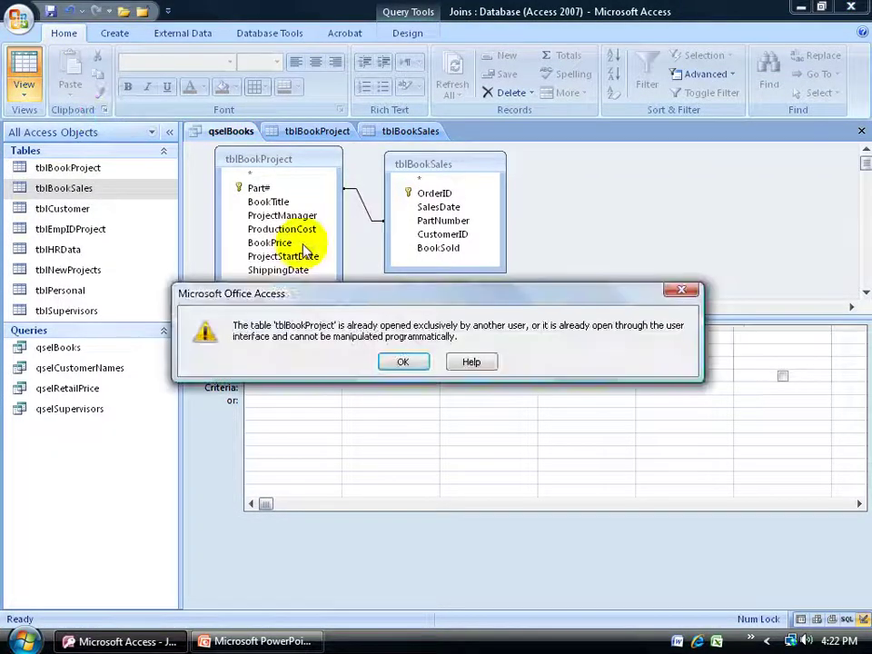
pyautogui.click(404, 363)
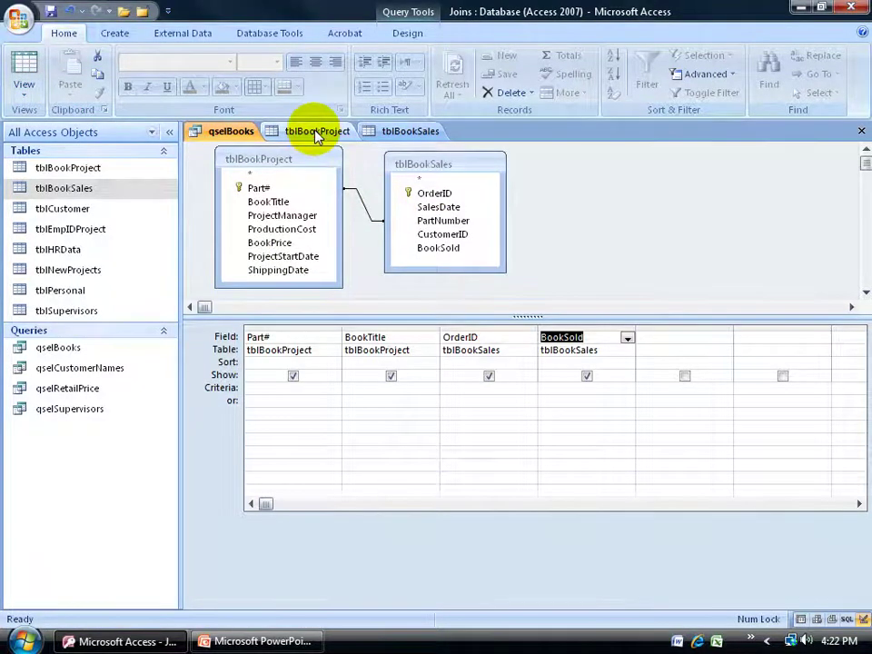
# Step: Close the tblBookProject and tblBookSales tables and run qselBooks, now returning 82 records
pyautogui.click(317, 134)
pyautogui.rightClick(317, 134)
pyautogui.click(326, 160)
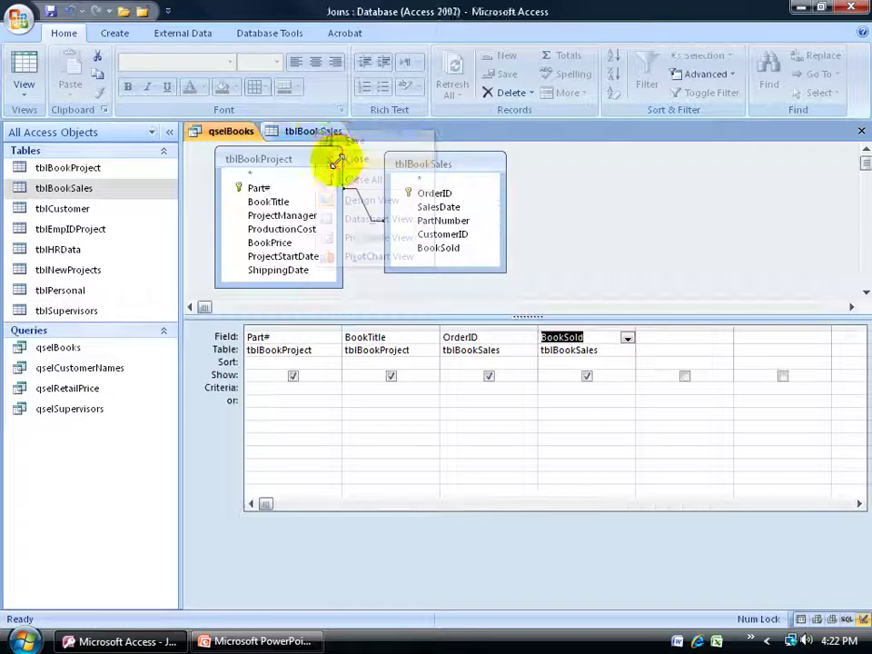
pyautogui.rightClick(327, 133)
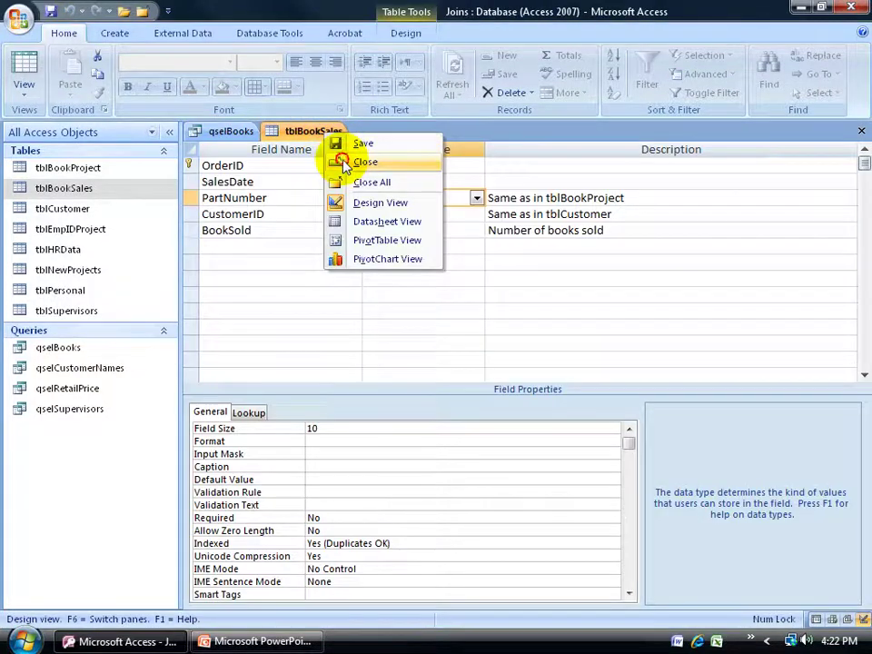
pyautogui.click(331, 163)
pyautogui.click(25, 66)
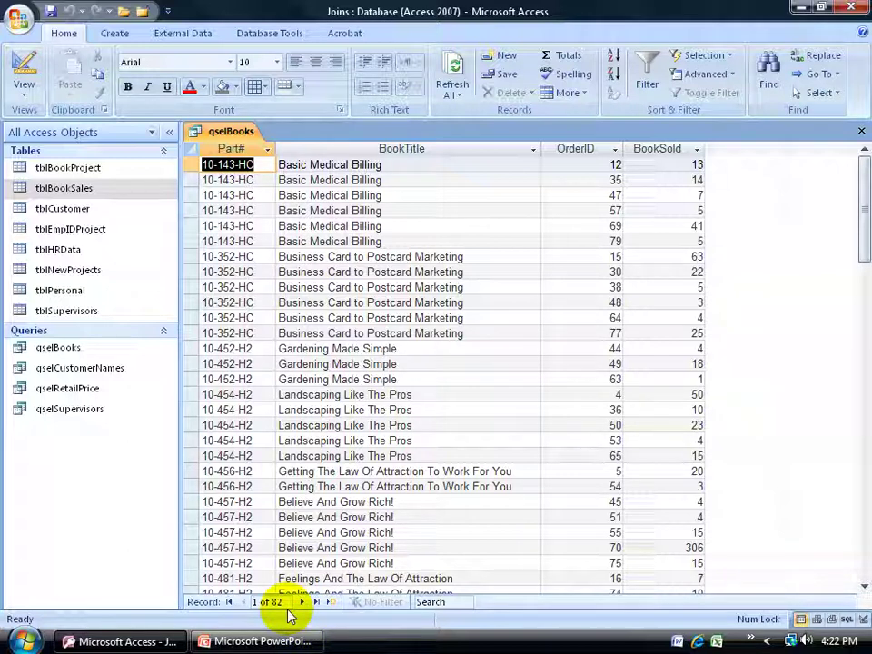
# Step: Open tblBookSales and inspect the PartNumber of its first sales records
pyautogui.doubleClick(72, 188)
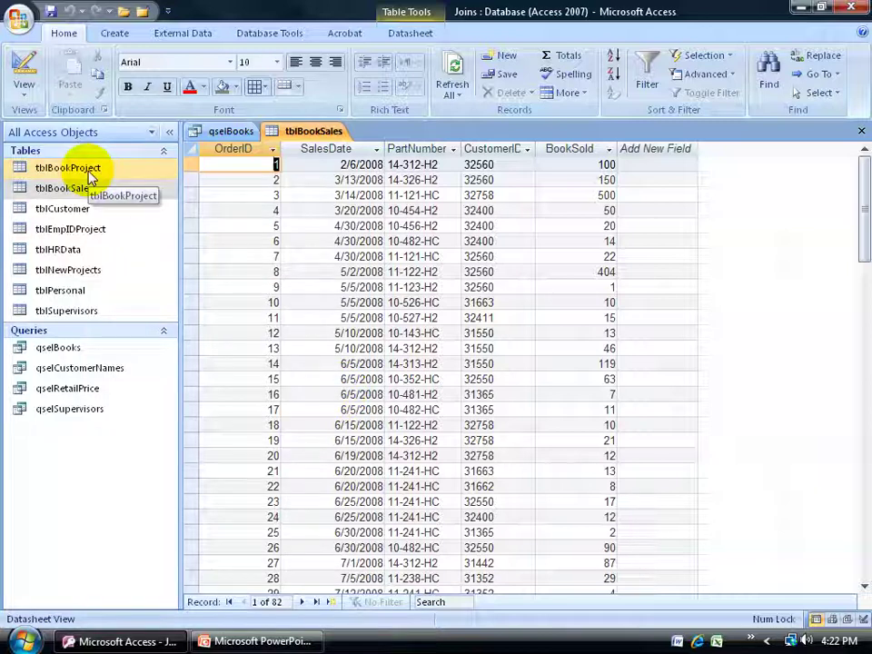
pyautogui.click(409, 165)
pyautogui.click(409, 179)
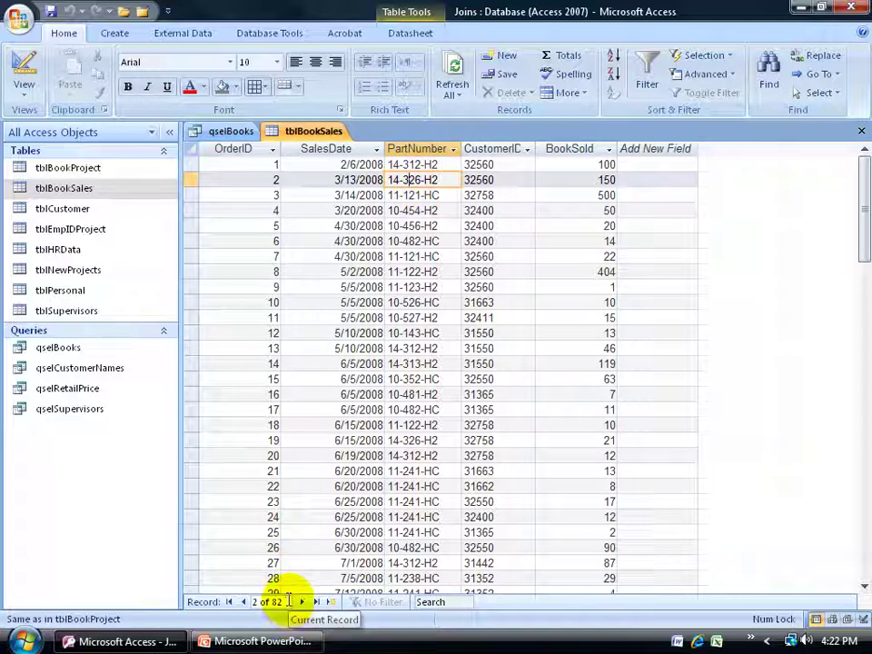
pyautogui.click(230, 131)
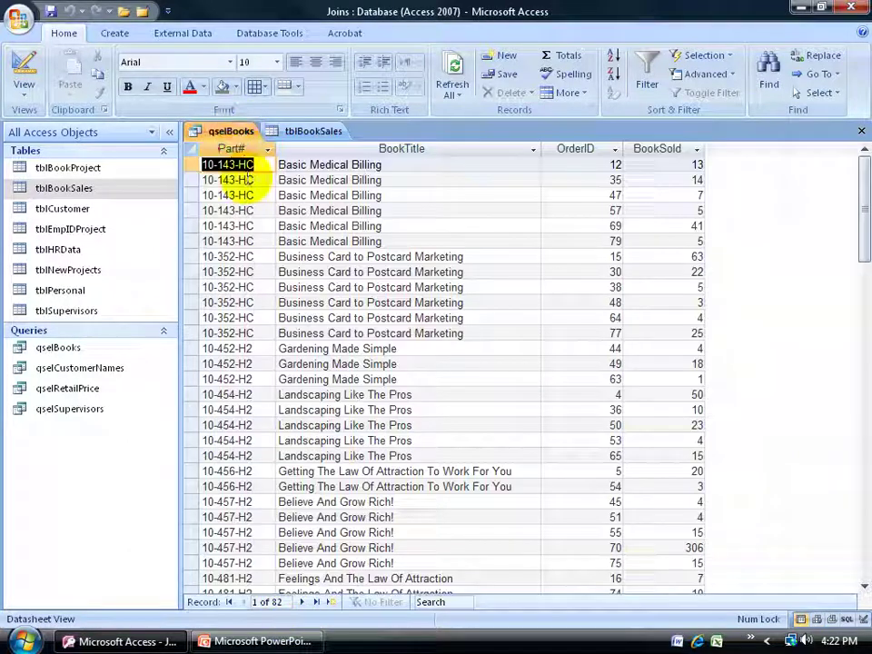
# Step: Open the tblBookProject table's 25 records, then return to the qselBooks results
pyautogui.click(96, 175)
pyautogui.doubleClick(96, 173)
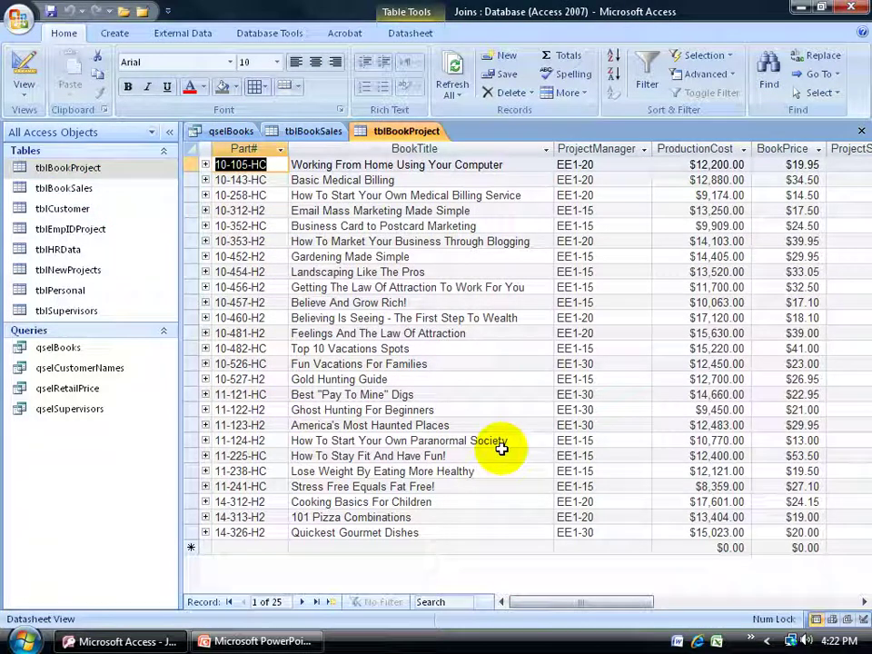
pyautogui.click(227, 133)
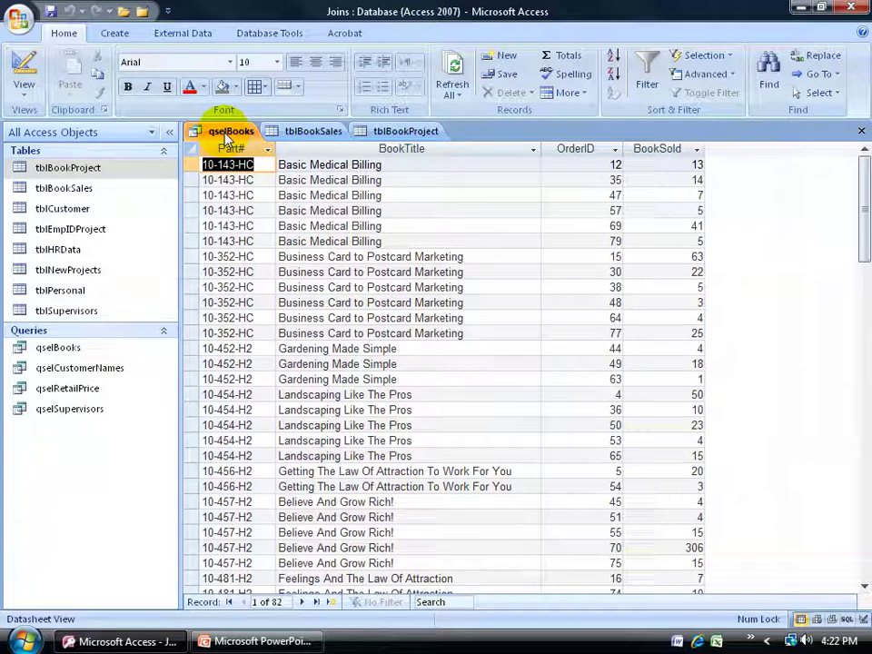
# Step: In qselBooks design, change the Part#–PartNumber join to option 2, including all tblBookProject records
pyautogui.rightClick(229, 133)
pyautogui.click(251, 202)
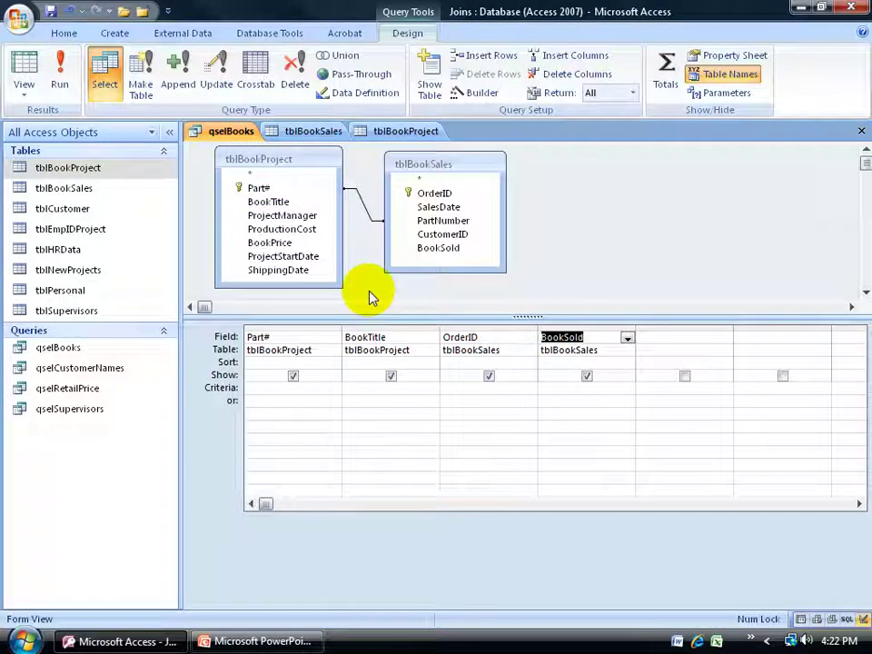
pyautogui.doubleClick(368, 218)
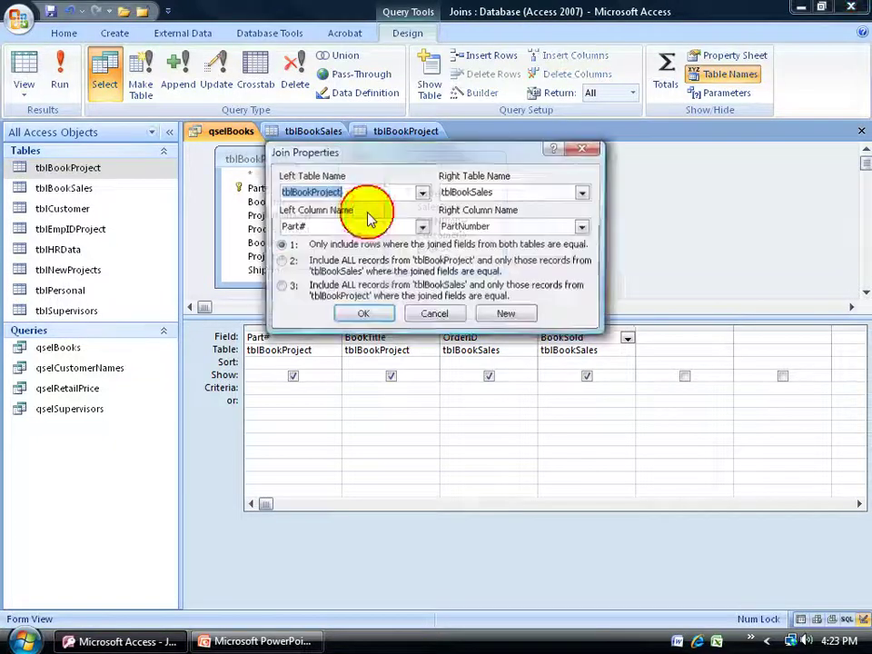
pyautogui.click(283, 263)
pyautogui.moveTo(399, 153); pyautogui.dragTo(404, 282)
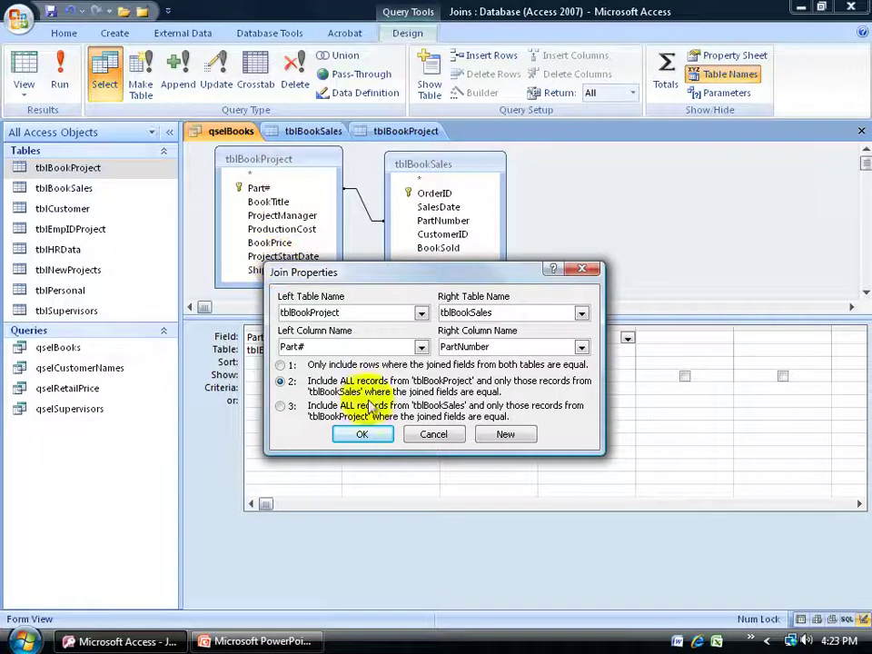
pyautogui.click(362, 433)
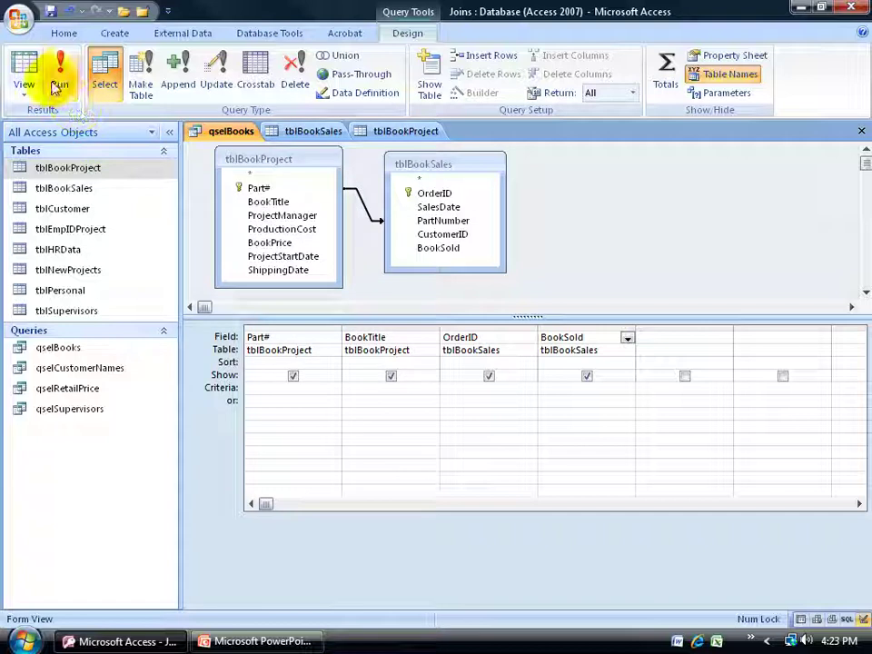
# Step: Switch qselBooks to Datasheet view to see 88 records and check unsold books' blank OrderID cells
pyautogui.click(24, 75)
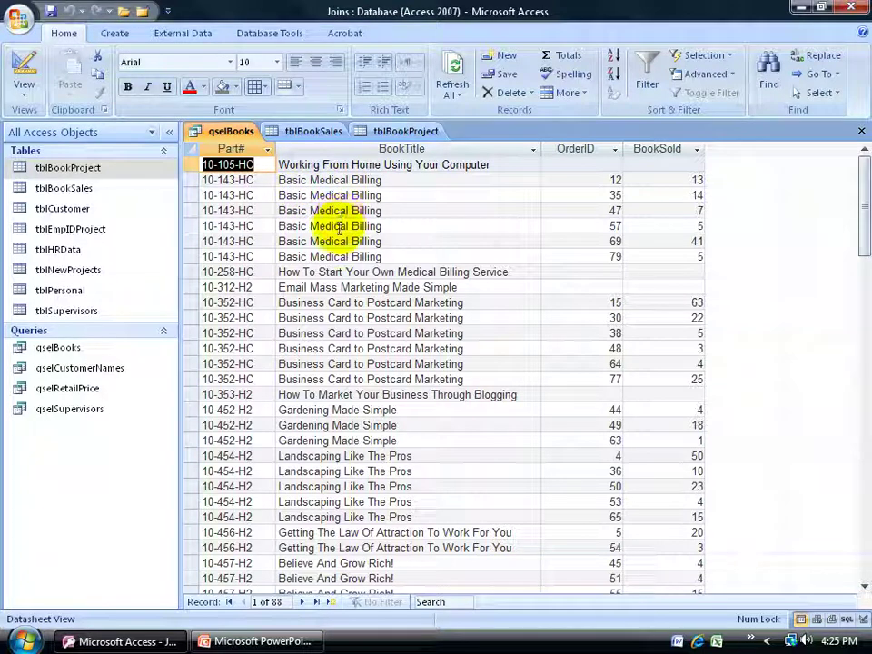
pyautogui.click(586, 272)
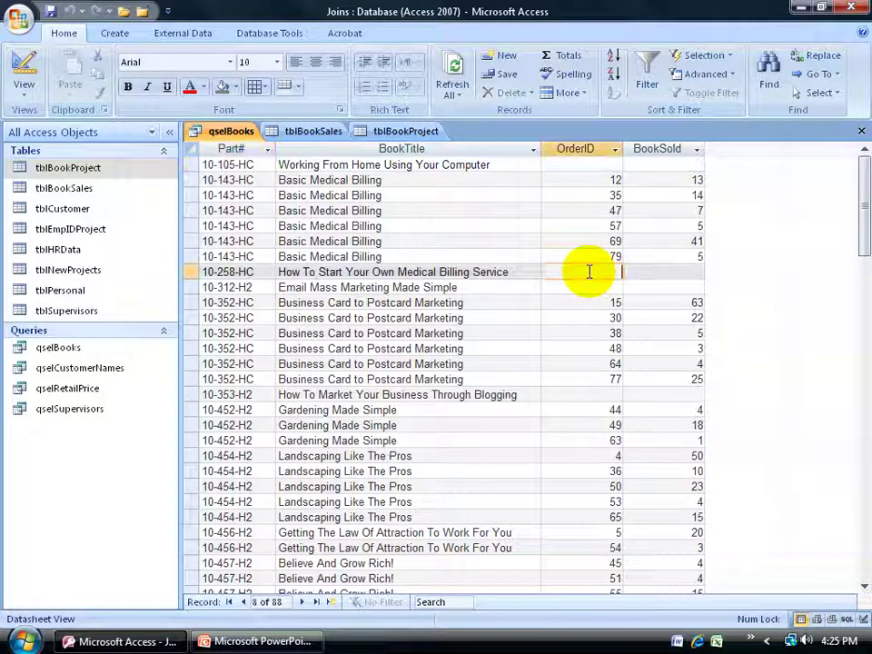
pyautogui.click(587, 286)
pyautogui.click(590, 164)
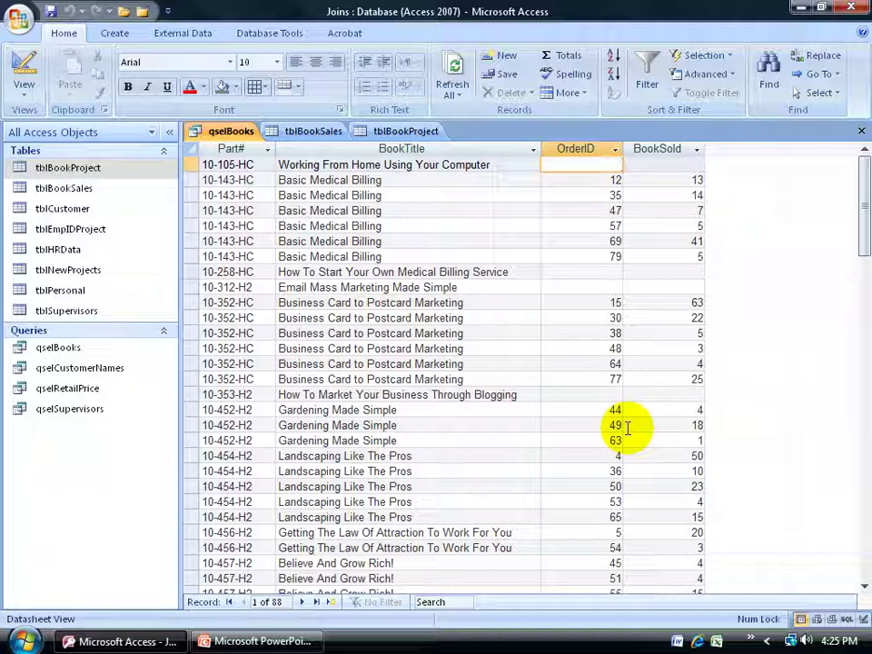
# Step: Close all open objects, saving the qselBooks design changes
pyautogui.rightClick(225, 135)
pyautogui.click(264, 181)
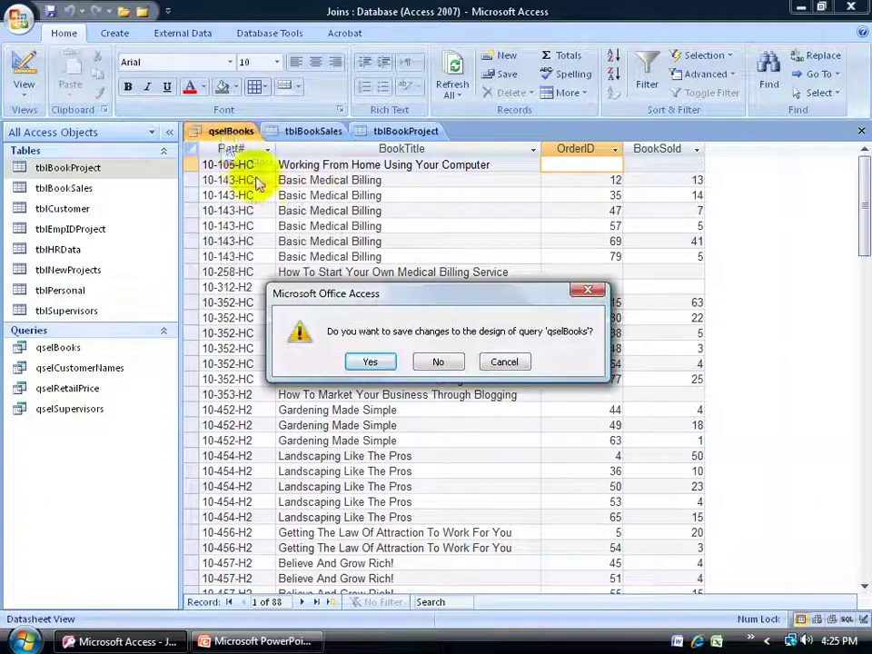
pyautogui.click(373, 361)
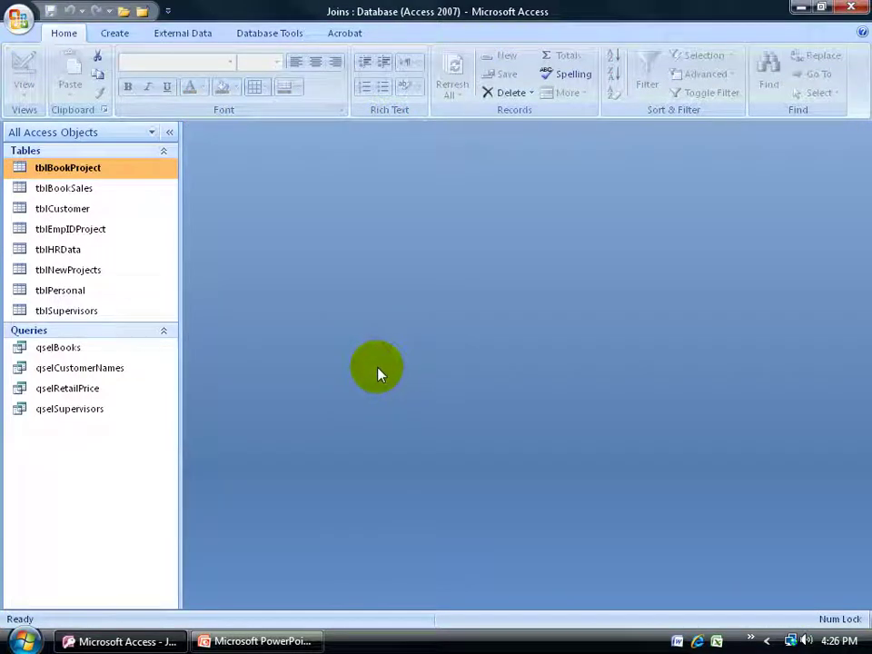
# Step: Try opening qselCustomerNames and dismiss the 'at least one destination field' warning
pyautogui.click(122, 372)
pyautogui.doubleClick(123, 372)
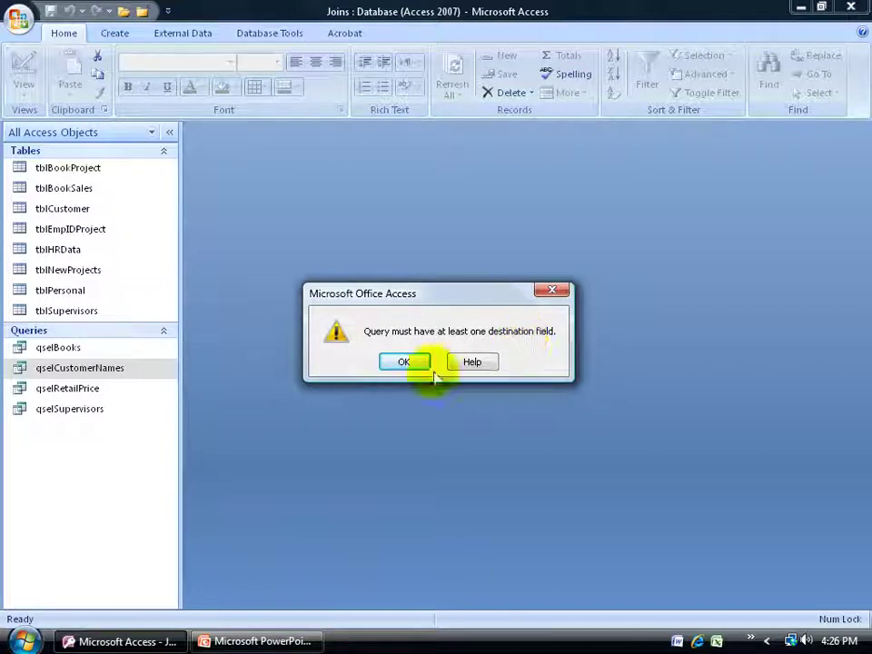
pyautogui.click(401, 361)
# Step: Open qselCustomerNames in Design view and lengthen the tblCustomer and tblBookProject field lists
pyautogui.rightClick(118, 369)
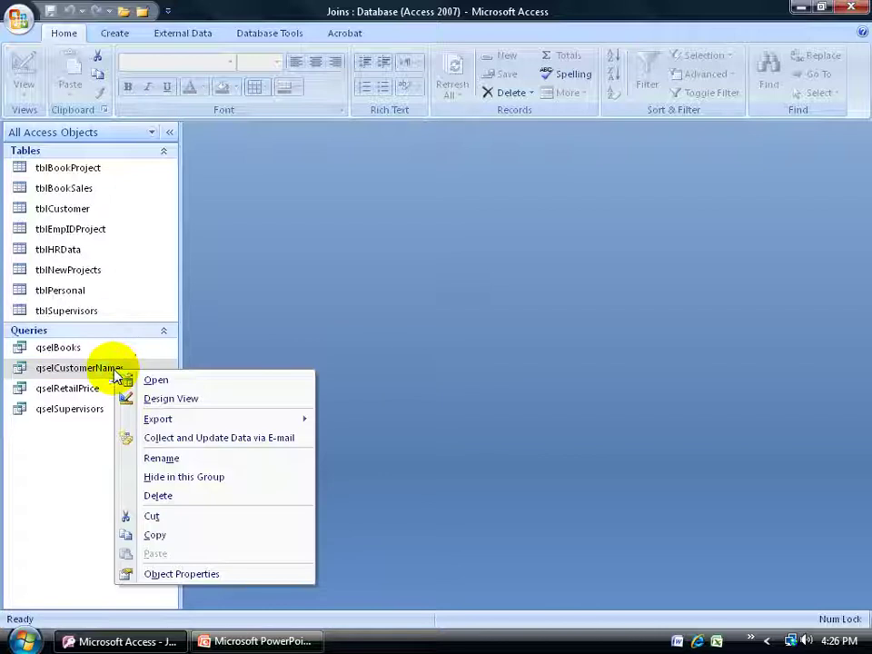
pyautogui.click(166, 399)
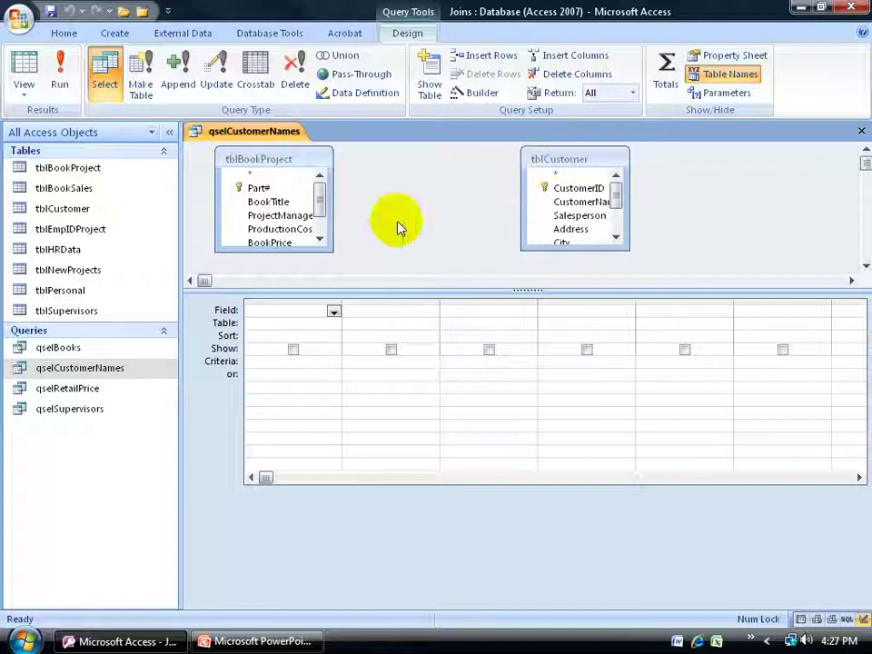
pyautogui.click(290, 203)
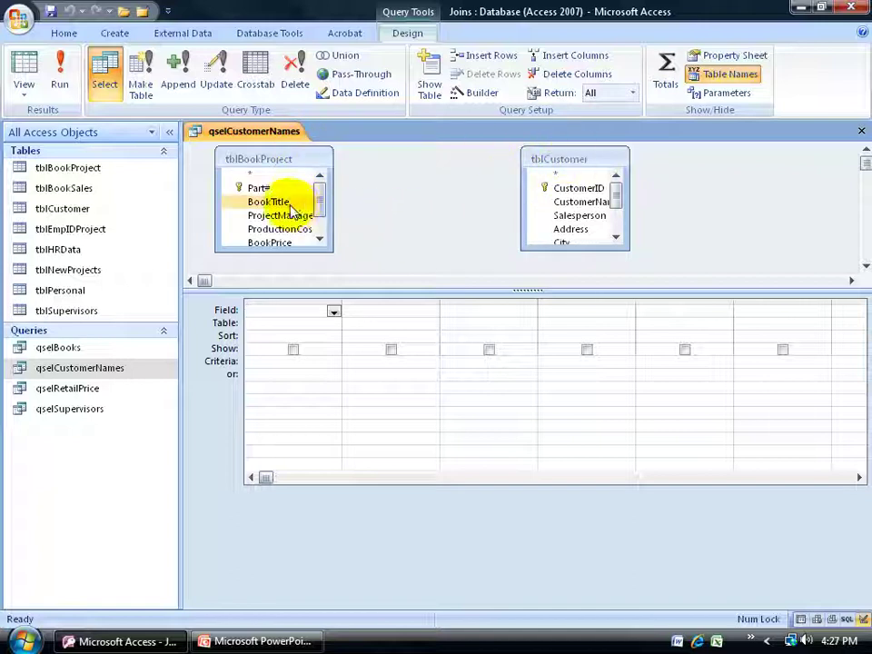
pyautogui.click(576, 205)
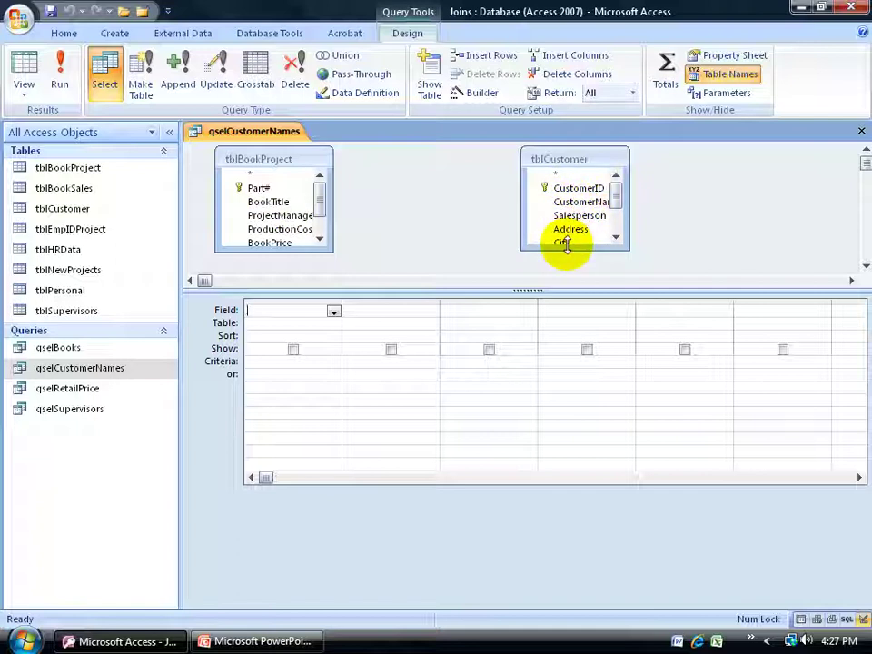
pyautogui.moveTo(565, 249); pyautogui.dragTo(564, 264)
pyautogui.moveTo(302, 253); pyautogui.dragTo(296, 272)
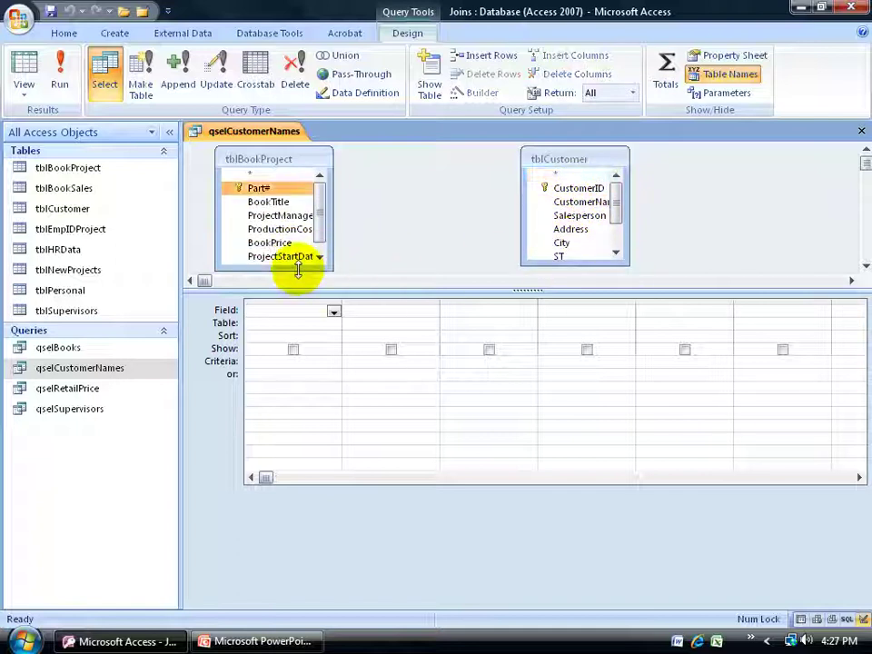
# Step: Add tblBookSales through Show Table so it joins tblBookProject and tblCustomer
pyautogui.rightClick(420, 193)
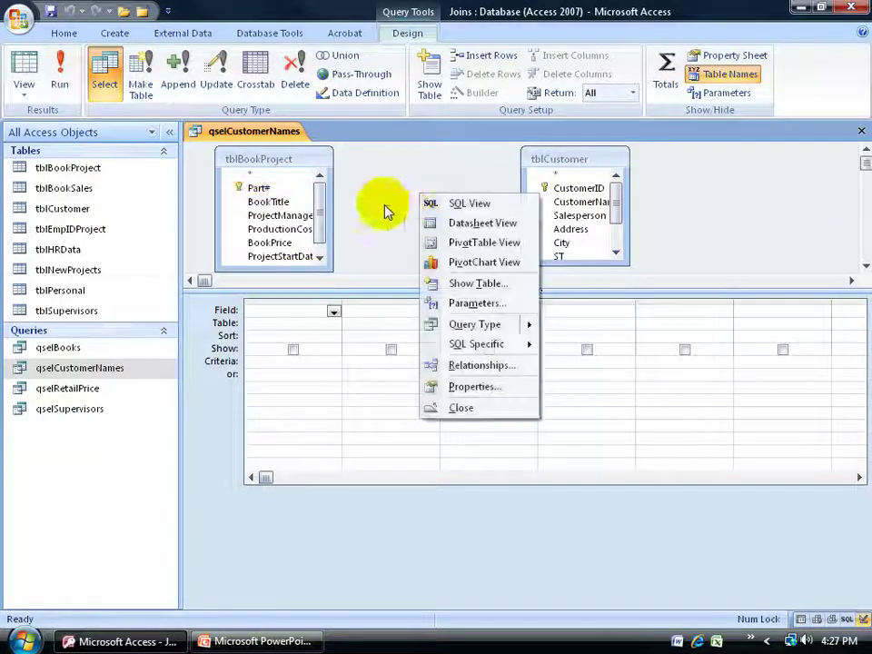
pyautogui.click(454, 282)
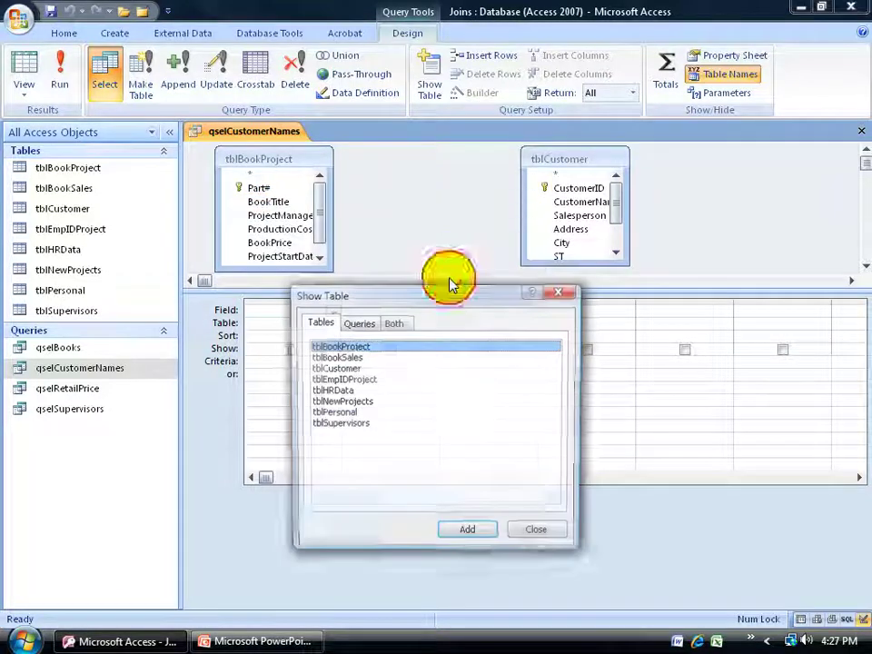
pyautogui.doubleClick(350, 360)
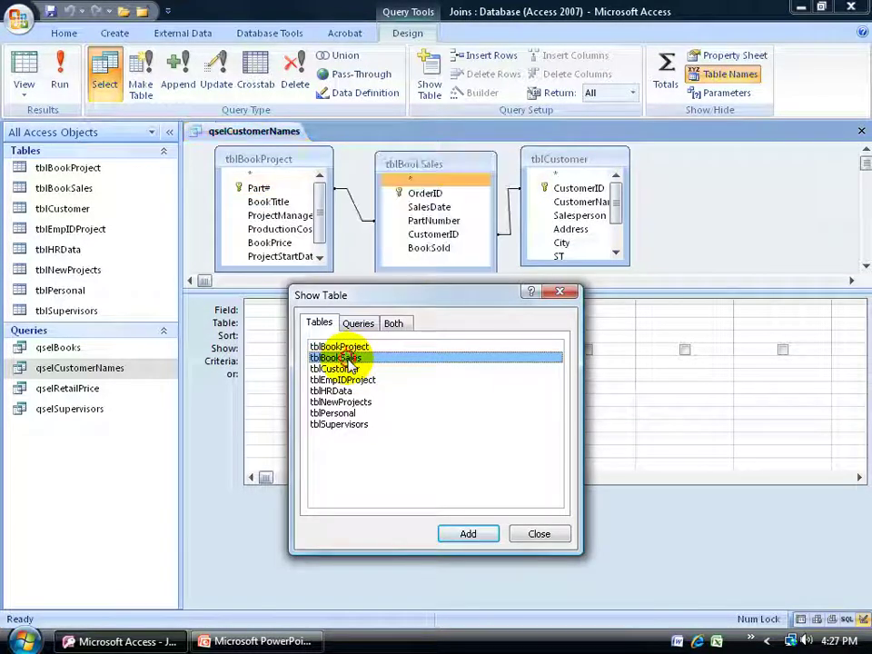
pyautogui.click(558, 293)
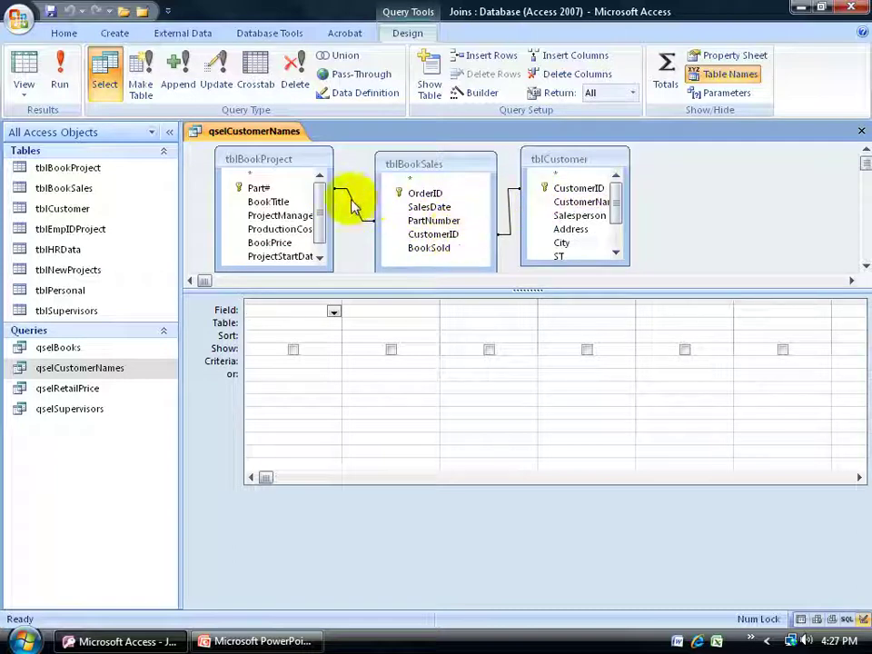
pyautogui.click(447, 210)
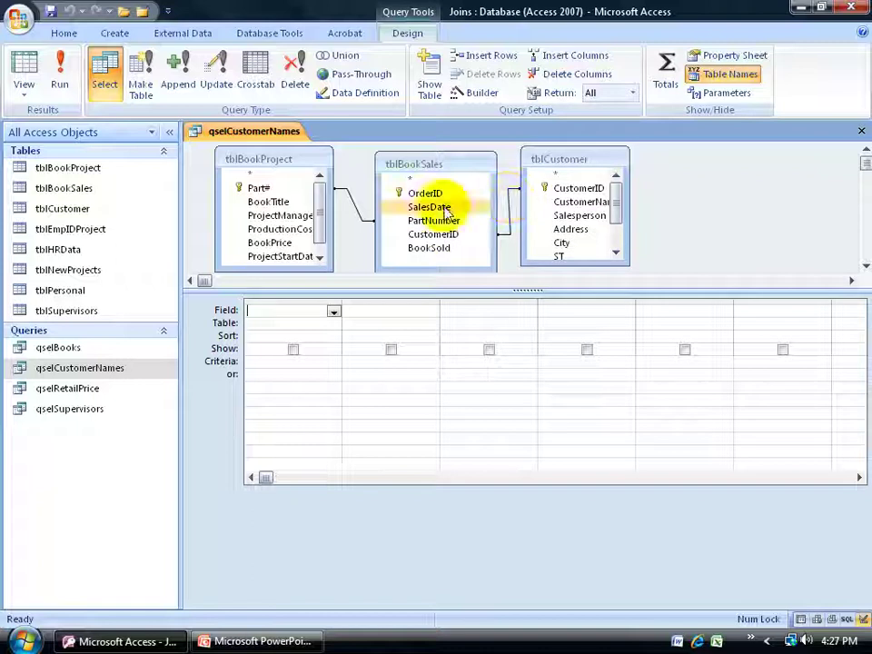
# Step: Put BookTitle and CustomerName in the grid, run the query, then return to Design view
pyautogui.doubleClick(273, 201)
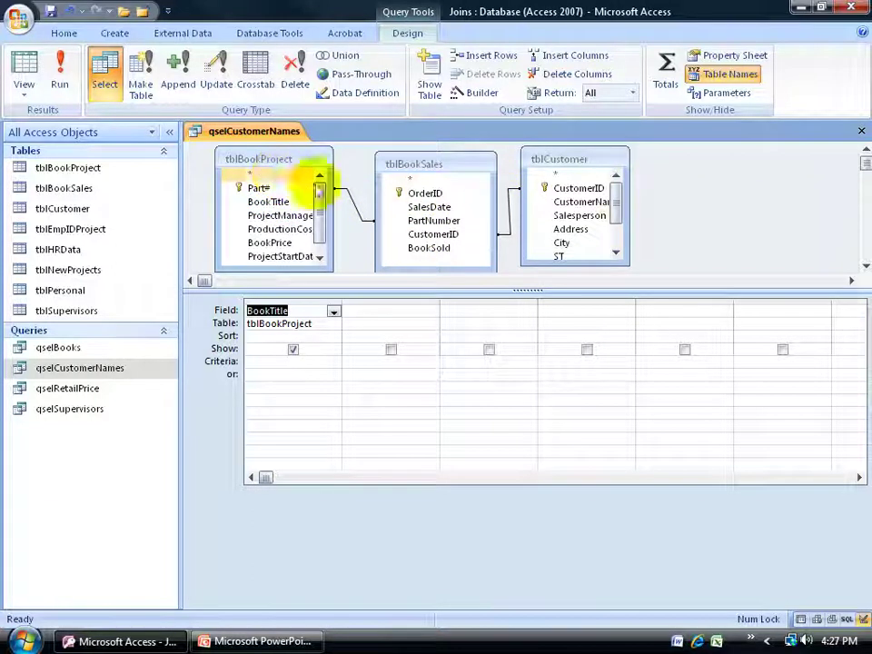
pyautogui.doubleClick(560, 203)
pyautogui.click(566, 230)
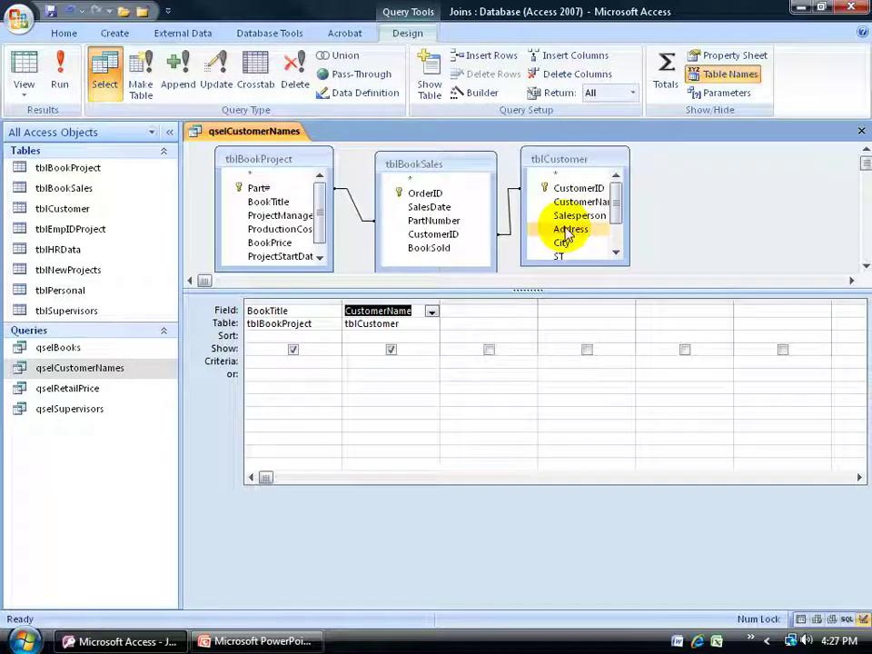
pyautogui.click(59, 76)
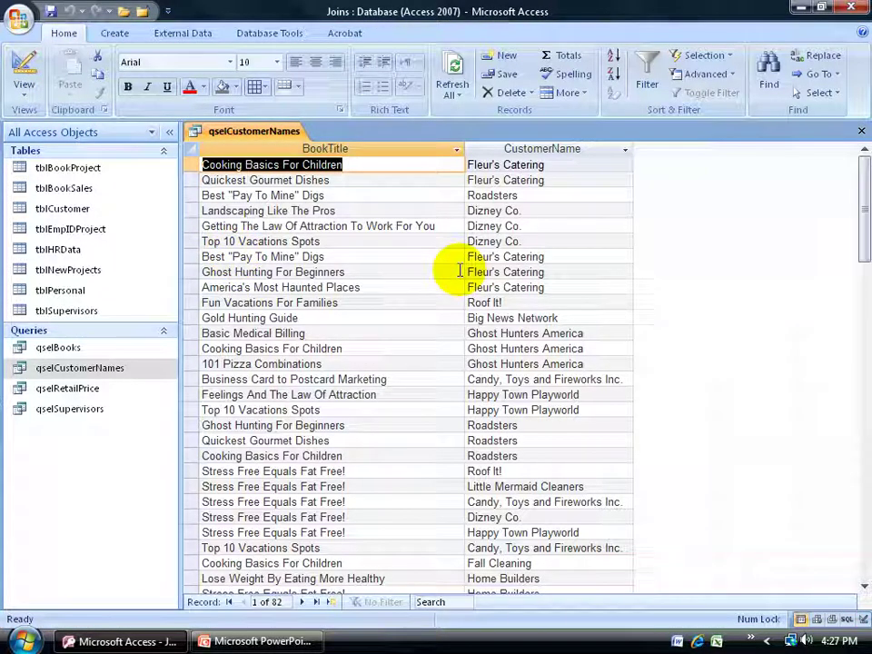
pyautogui.click(24, 73)
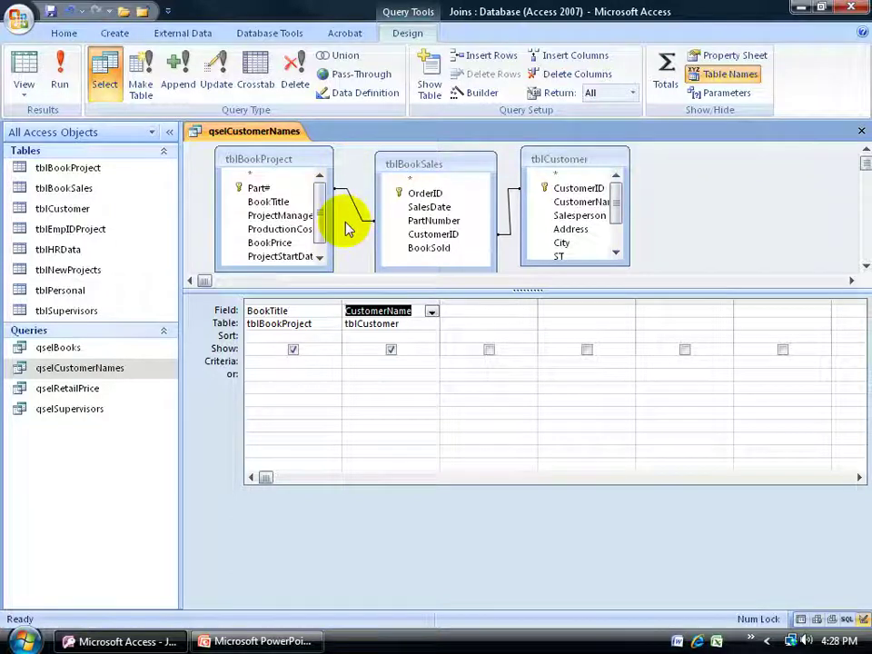
pyautogui.click(309, 243)
pyautogui.click(367, 163)
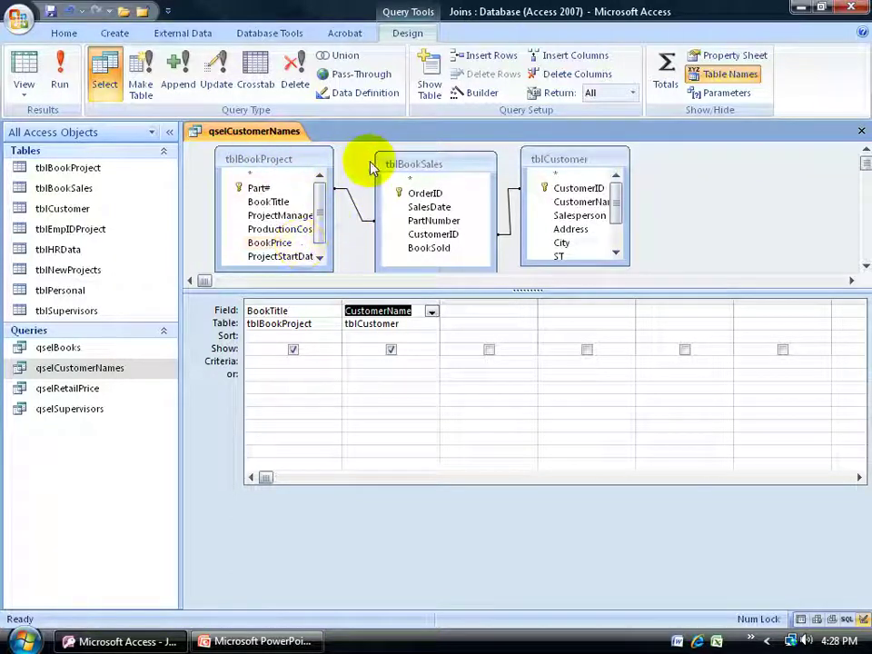